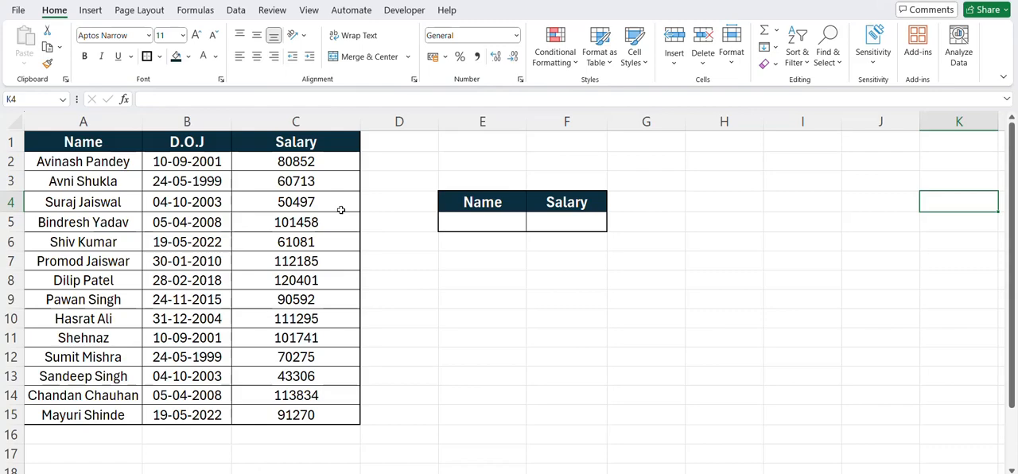
pyautogui.click(187, 161)
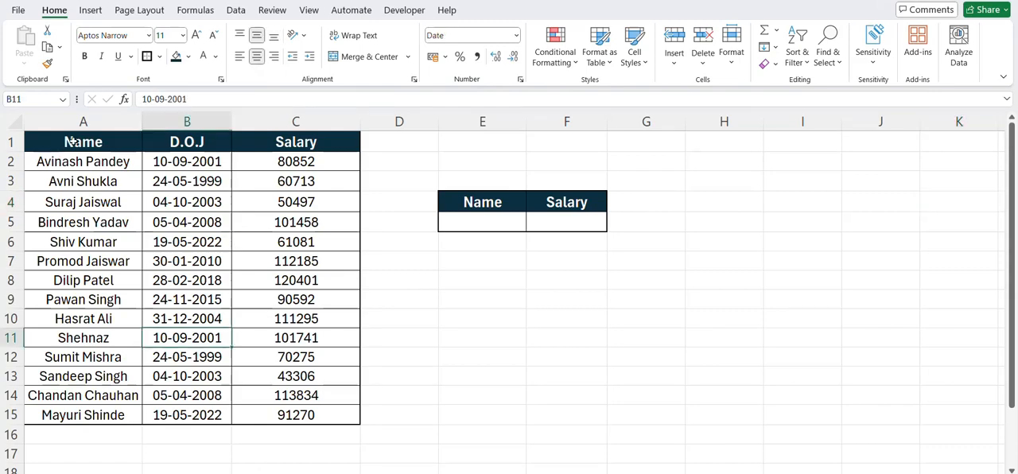
pyautogui.moveTo(82, 141); pyautogui.dragTo(320, 414)
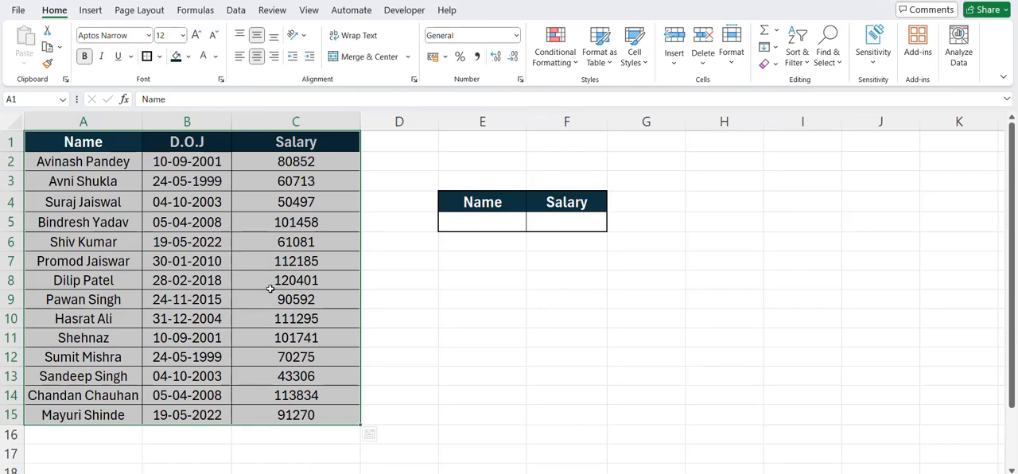
pyautogui.moveTo(482, 208); pyautogui.dragTo(536, 220)
pyautogui.click(501, 222)
pyautogui.click(493, 222)
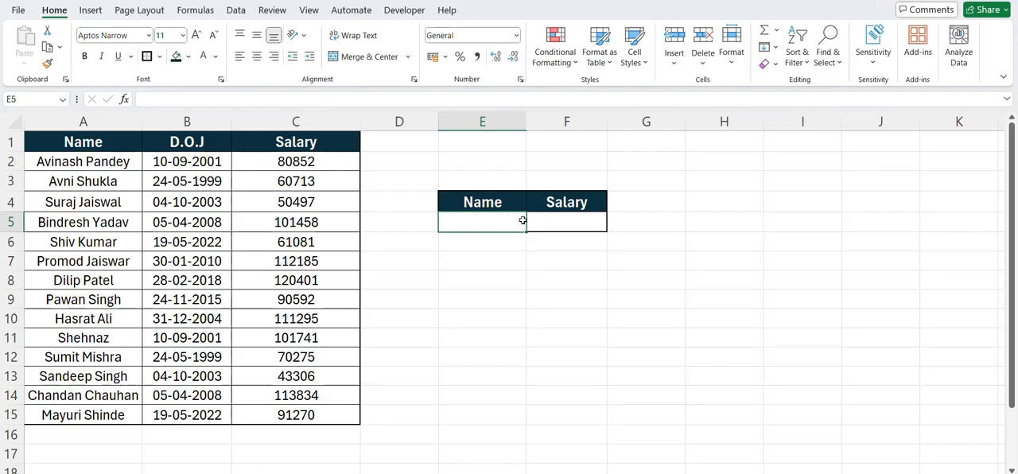
pyautogui.click(558, 225)
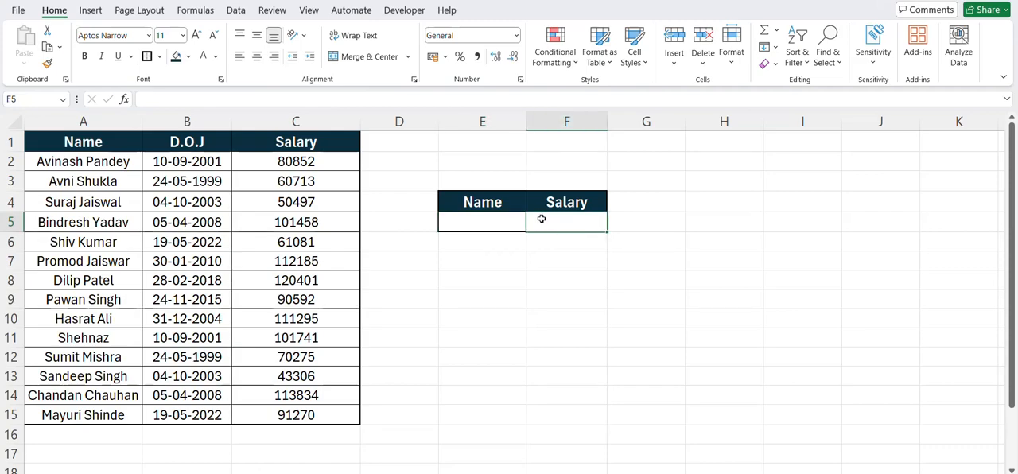
# Step: Add a data validation rule to cell E5 that allows a List with the source =$A$1:$A$15
pyautogui.click(494, 222)
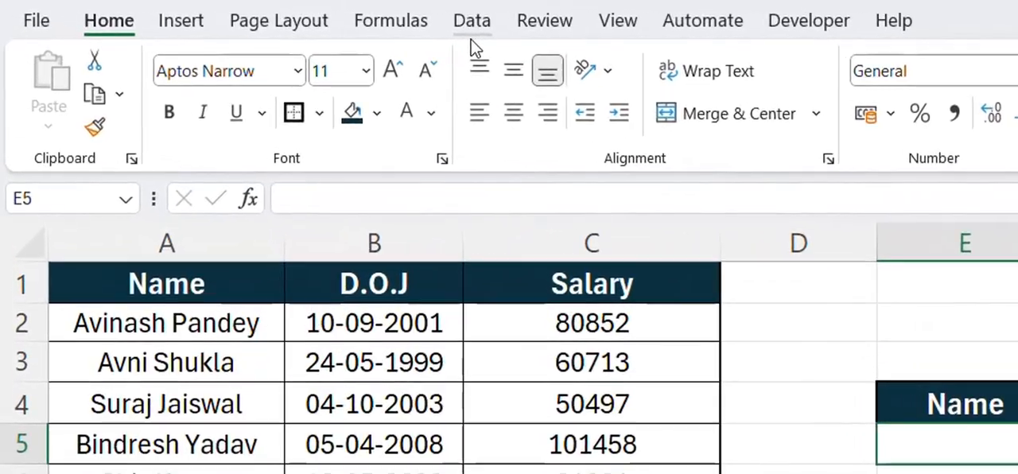
pyautogui.click(334, 15)
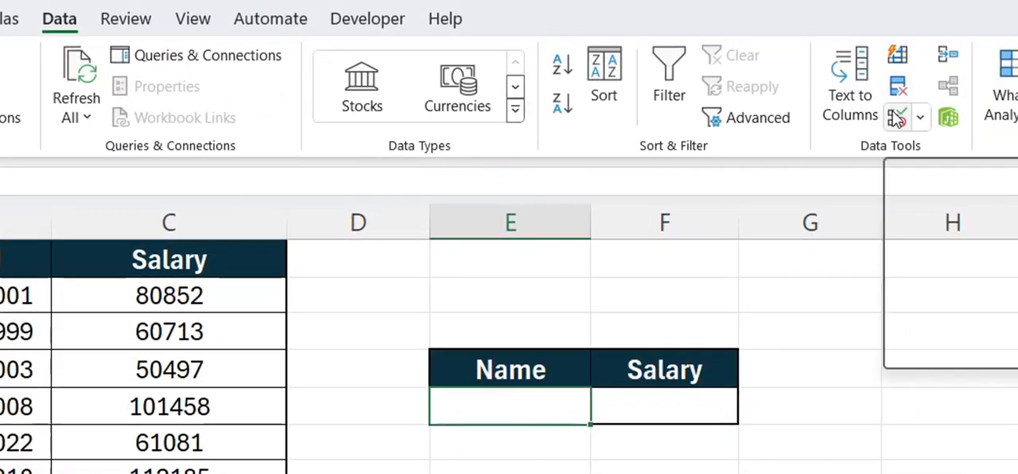
pyautogui.click(893, 113)
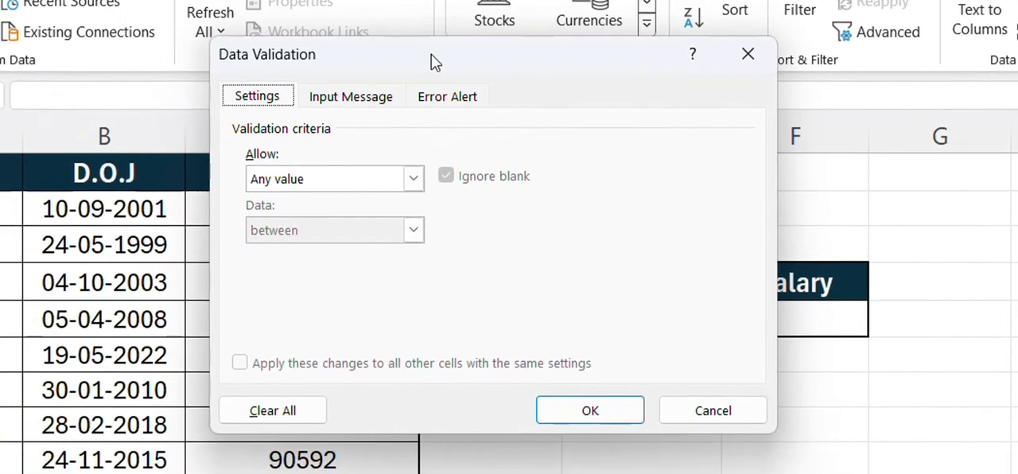
pyautogui.moveTo(299, 140); pyautogui.dragTo(445, 186)
pyautogui.moveTo(583, 109); pyautogui.dragTo(674, 112)
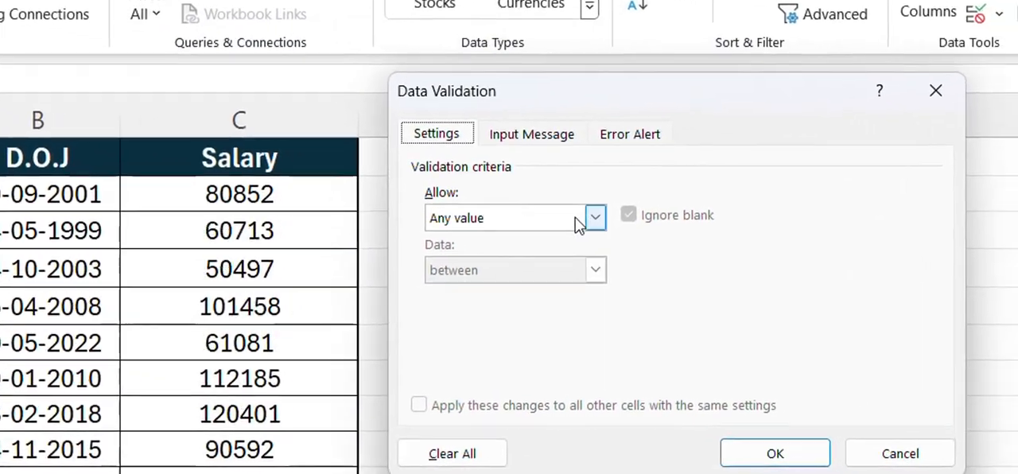
pyautogui.click(645, 224)
pyautogui.click(375, 259)
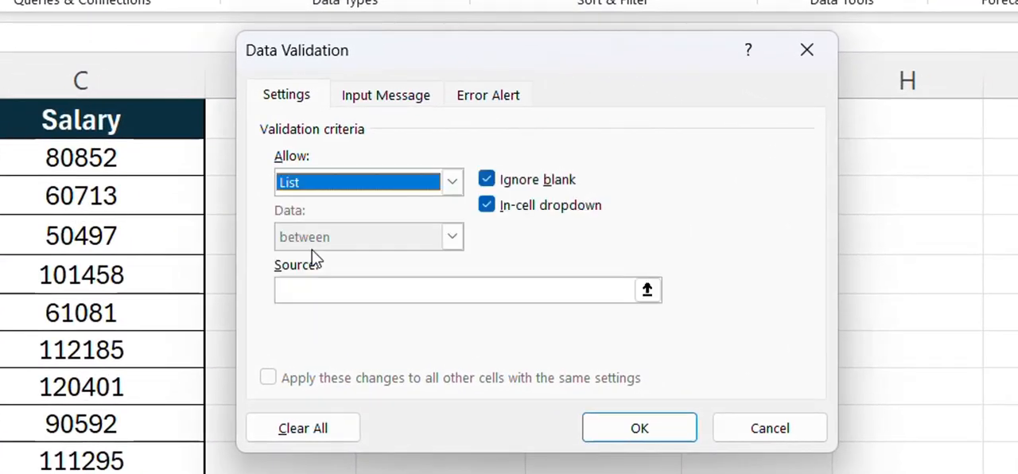
pyautogui.click(325, 293)
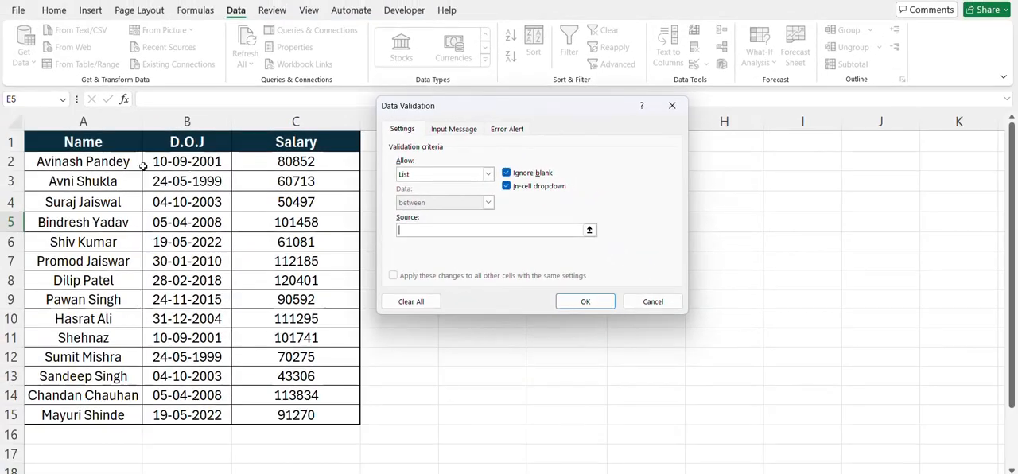
pyautogui.moveTo(104, 148); pyautogui.dragTo(127, 415)
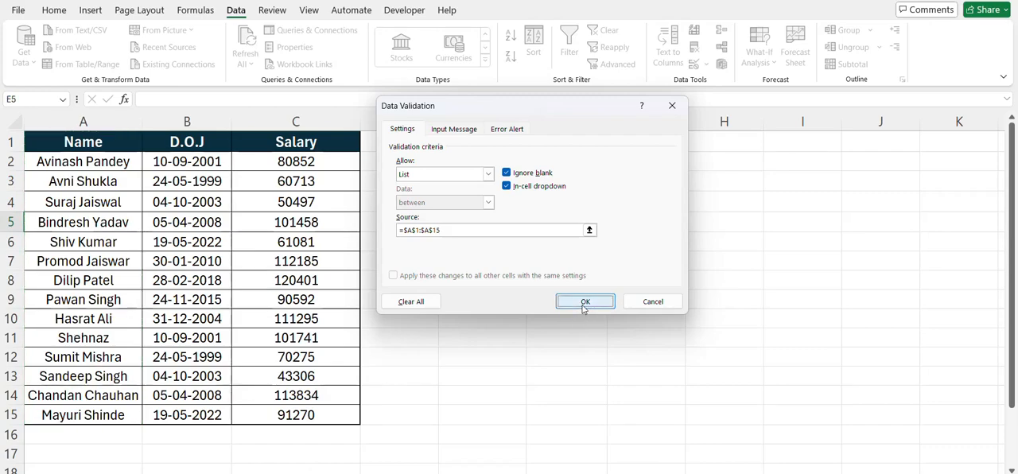
pyautogui.click(584, 305)
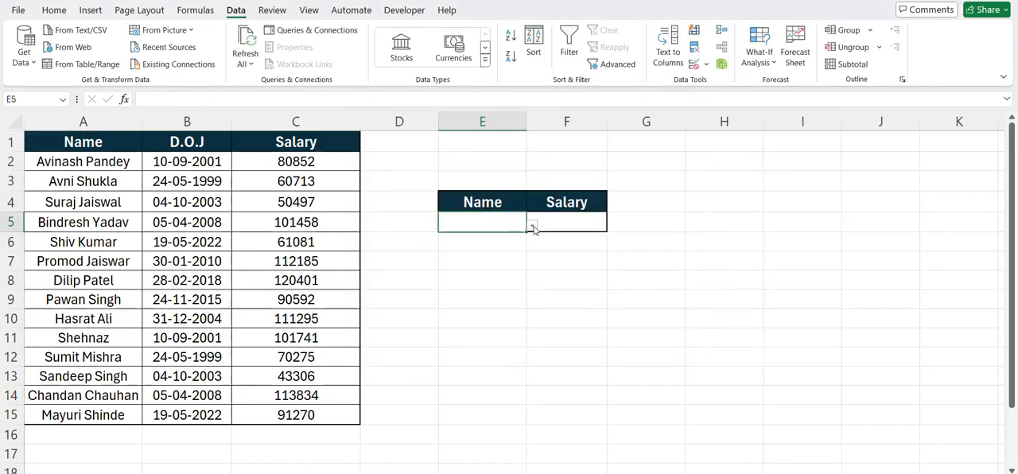
# Step: Choose the employee listed in A4 from the dropdown in cell E5
pyautogui.click(533, 227)
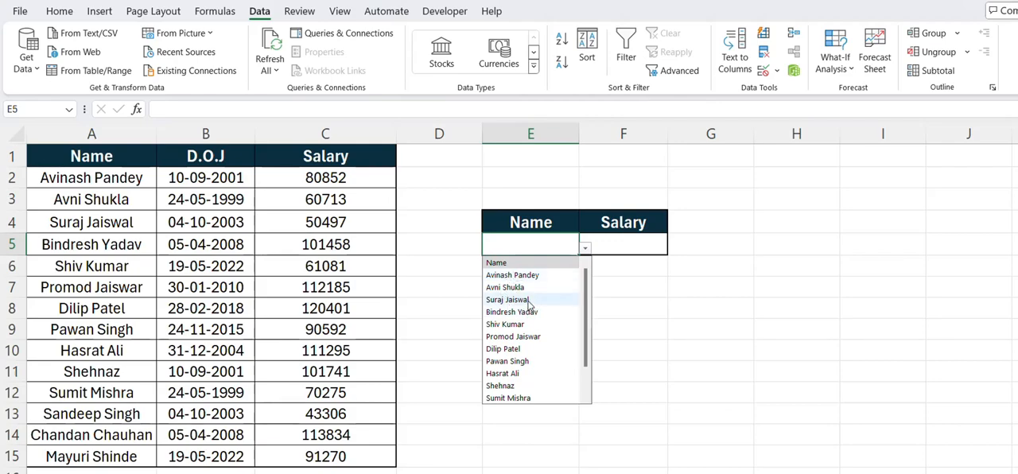
pyautogui.press('Return')
pyautogui.click(610, 243)
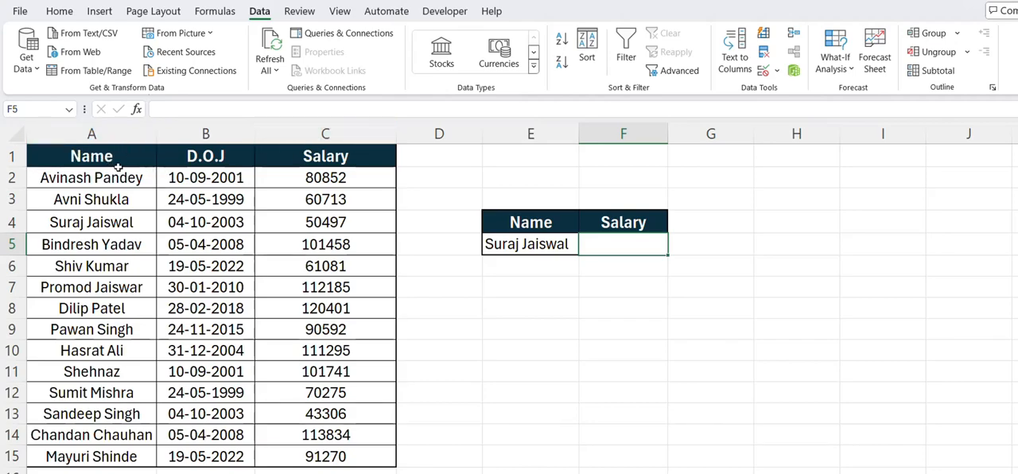
# Step: Examine the employee table's header row, its data range and the order of the Name, D.O.J and Salary columns
pyautogui.moveTo(118, 167); pyautogui.dragTo(306, 145)
pyautogui.moveTo(101, 181); pyautogui.dragTo(281, 452)
pyautogui.click(281, 455)
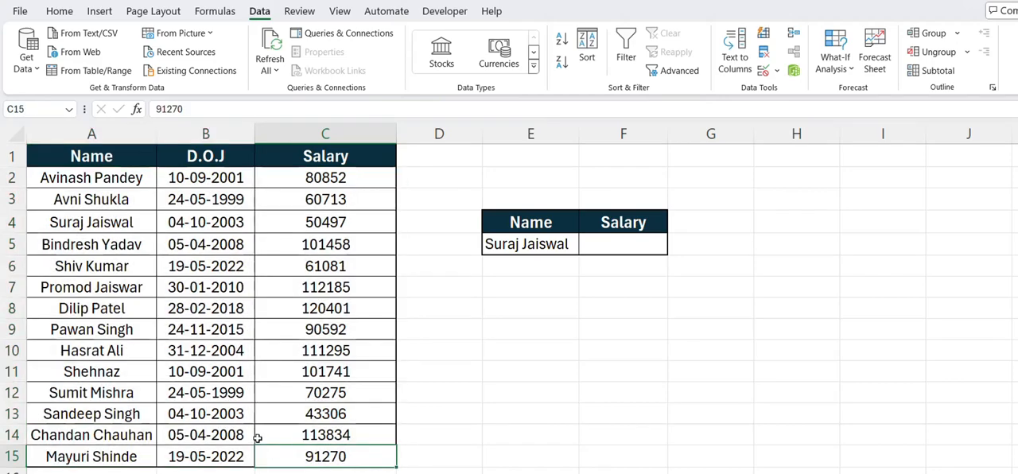
pyautogui.click(91, 133)
pyautogui.click(243, 135)
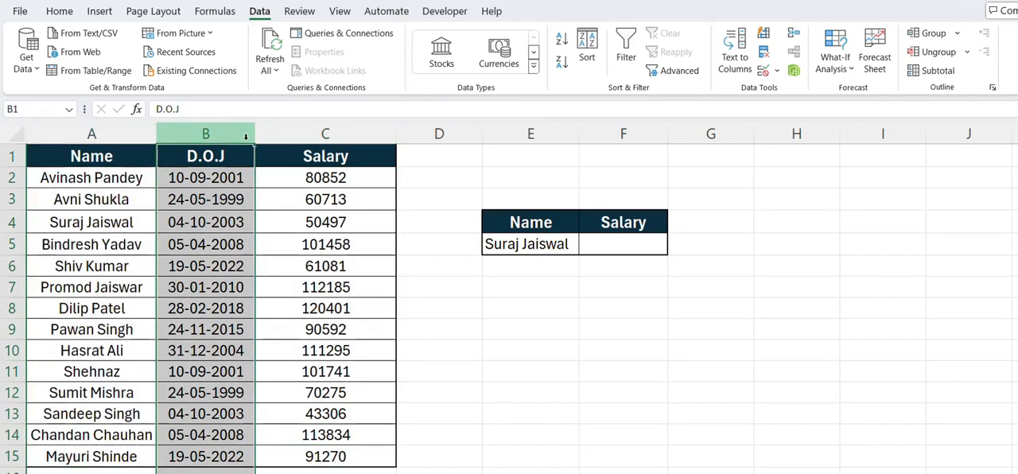
pyautogui.click(265, 137)
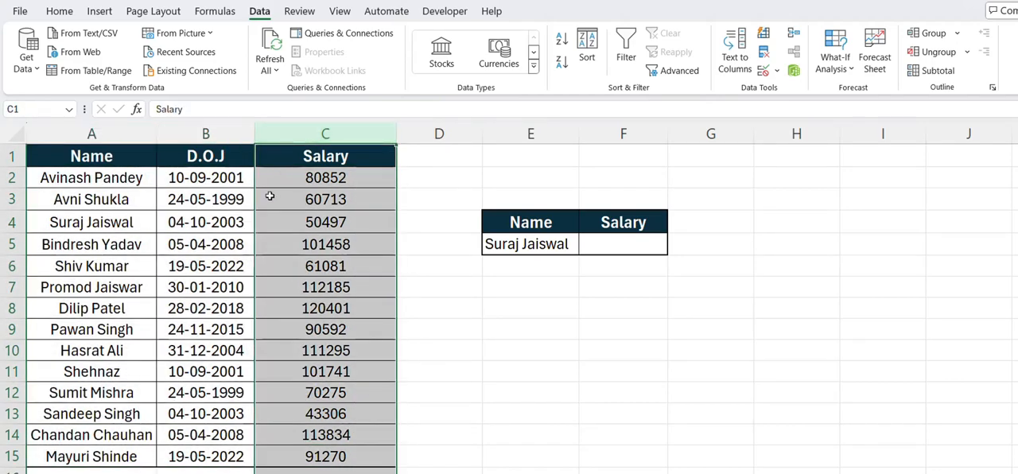
pyautogui.click(582, 238)
pyautogui.click(311, 138)
pyautogui.click(614, 243)
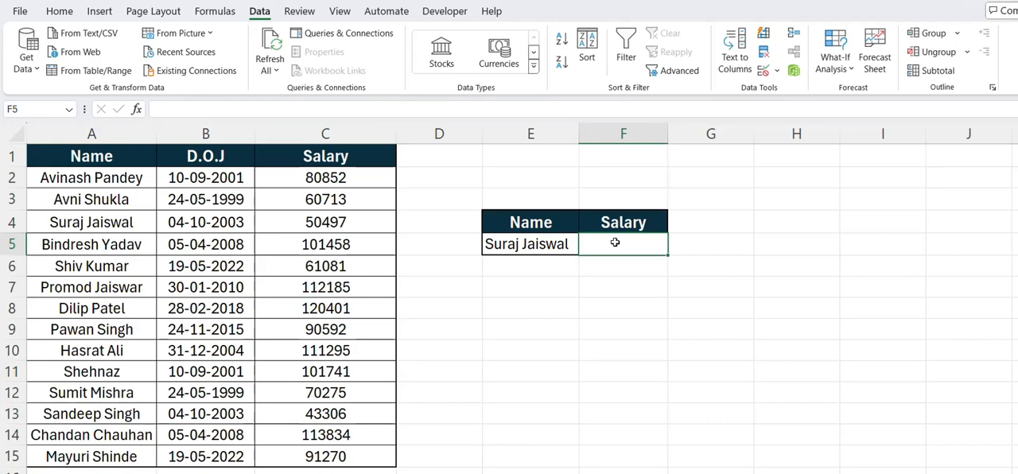
pyautogui.moveTo(47, 158); pyautogui.dragTo(302, 127)
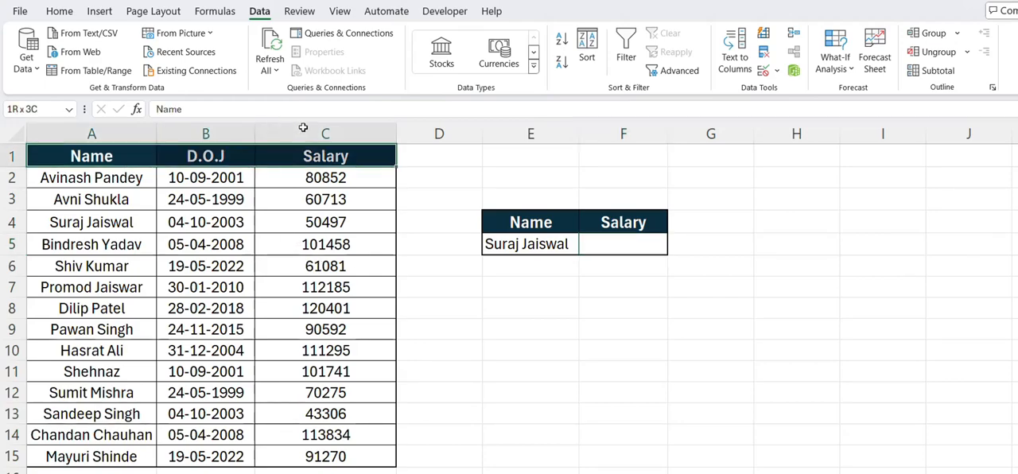
pyautogui.click(71, 180)
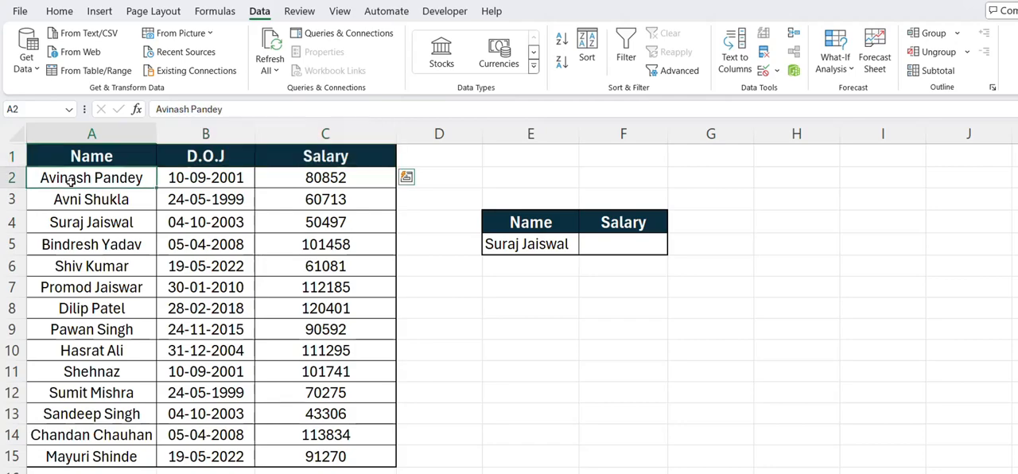
pyautogui.moveTo(71, 180); pyautogui.dragTo(89, 459)
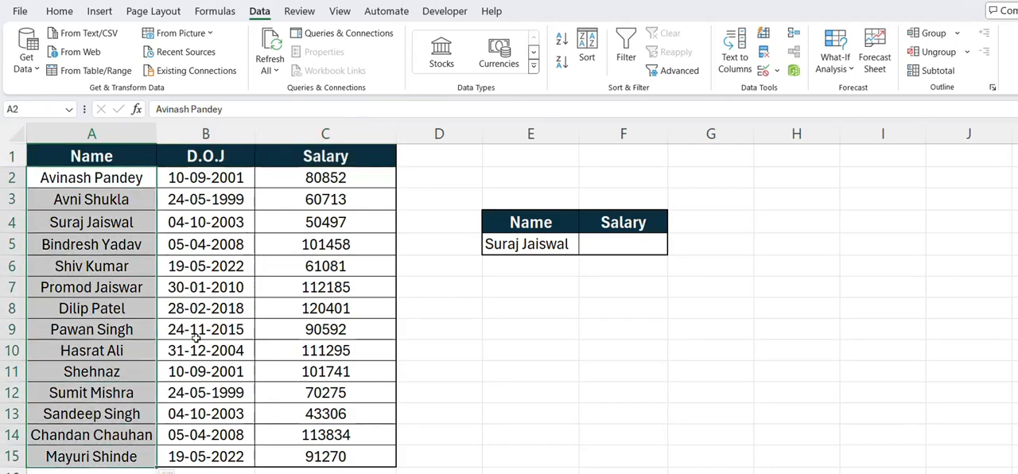
pyautogui.moveTo(129, 157); pyautogui.dragTo(316, 155)
# Step: Enter the exact-match formula =VLOOKUP(E5,A1:C15,3,0) in cell F5 under Salary
pyautogui.click(611, 247)
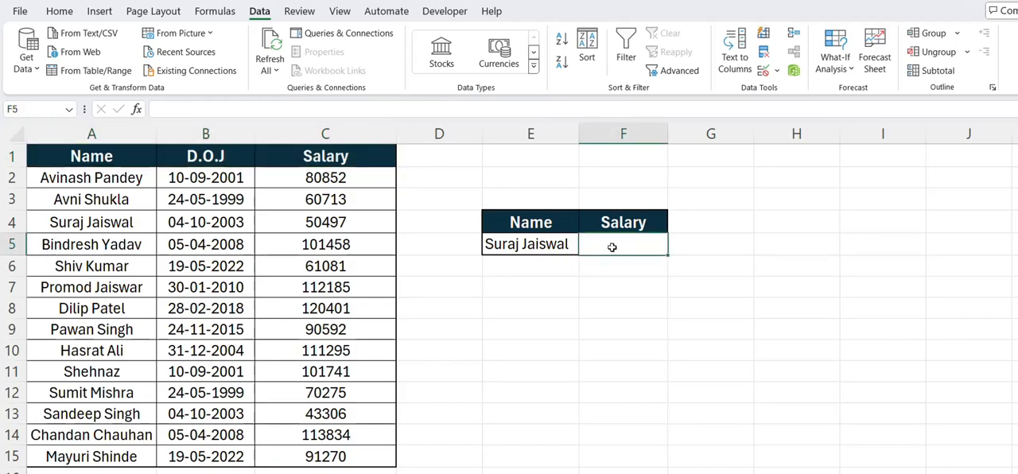
pyautogui.write('=vloo')
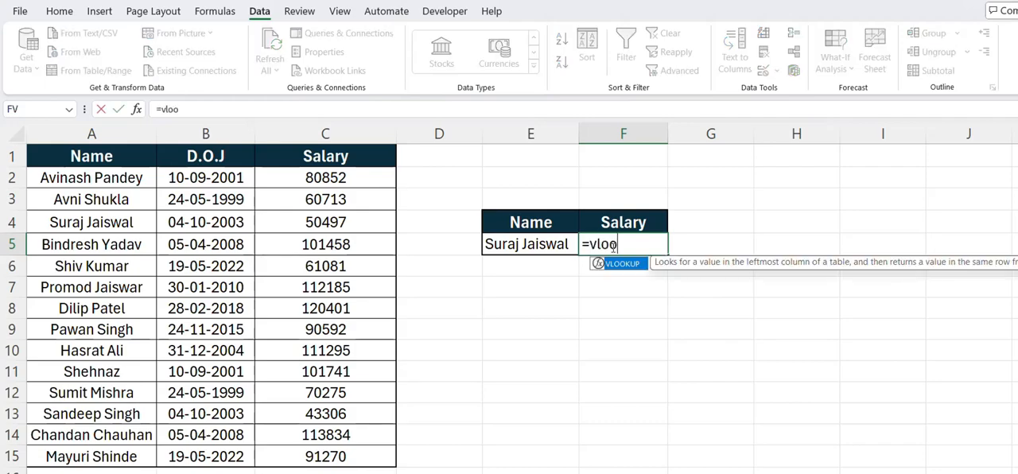
pyautogui.press('Tab')
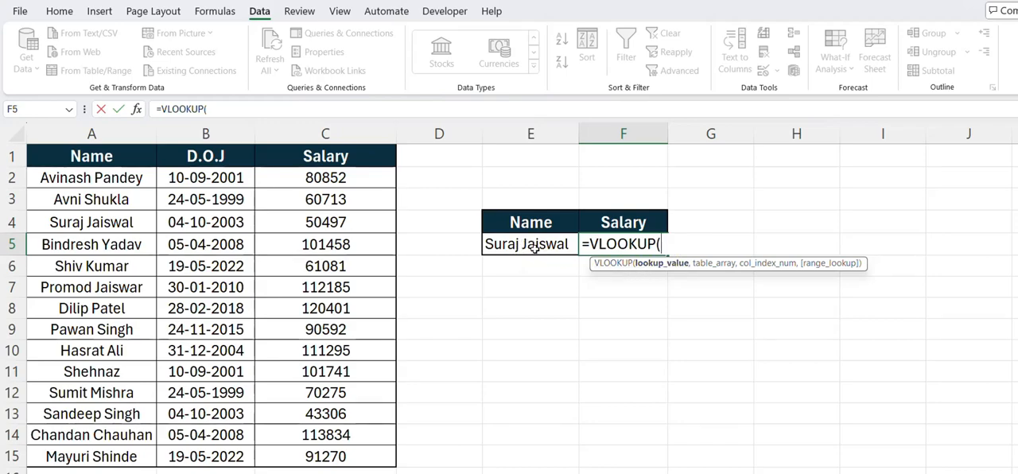
pyautogui.click(534, 248)
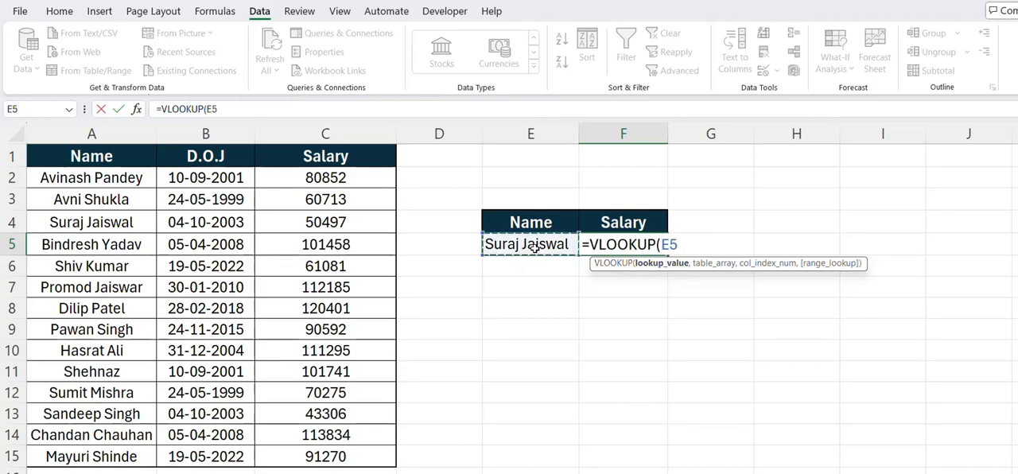
pyautogui.write(',')
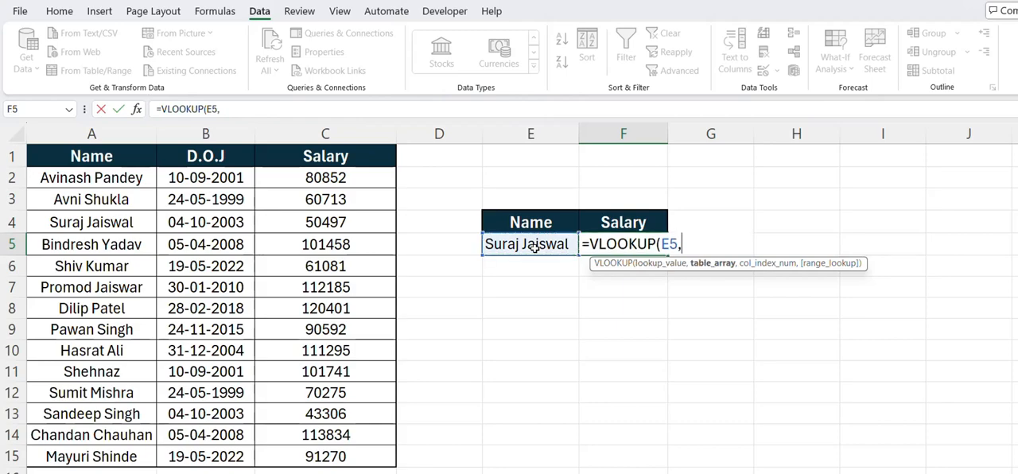
pyautogui.moveTo(92, 162); pyautogui.dragTo(307, 447)
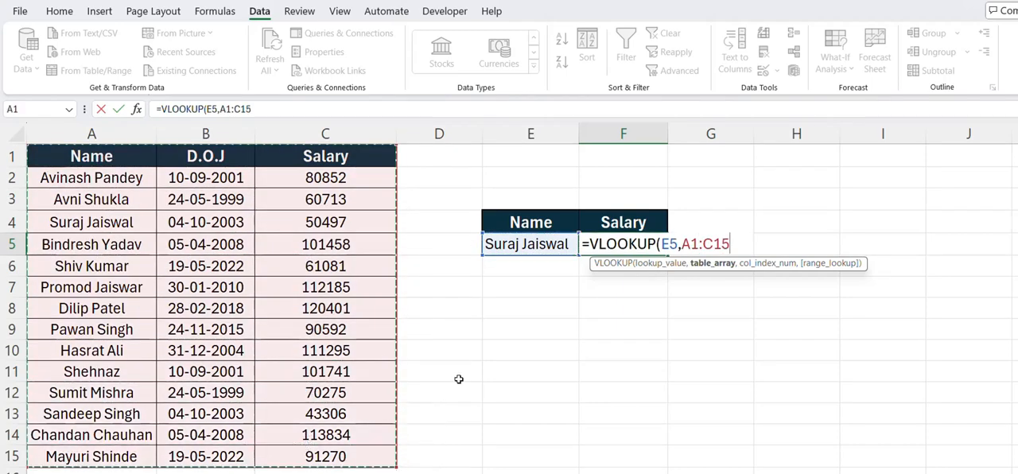
pyautogui.write(',')
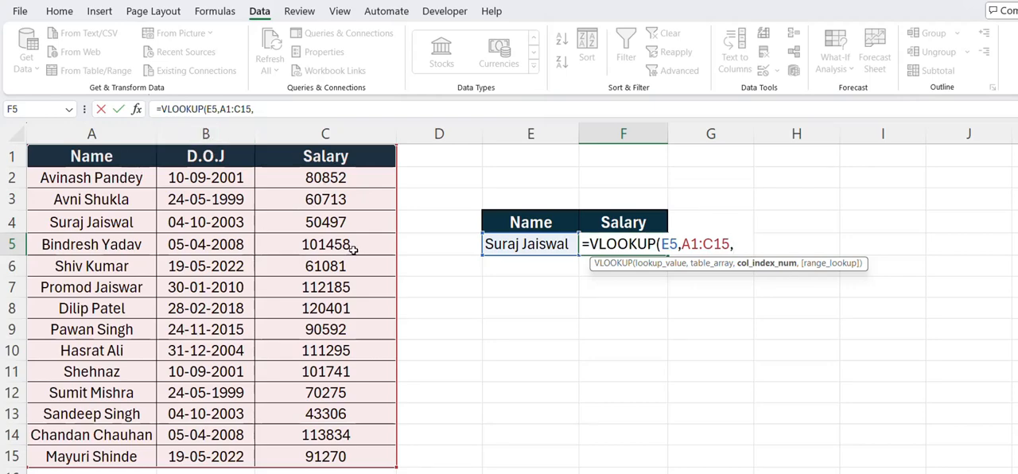
pyautogui.write('3,')
pyautogui.write('0')
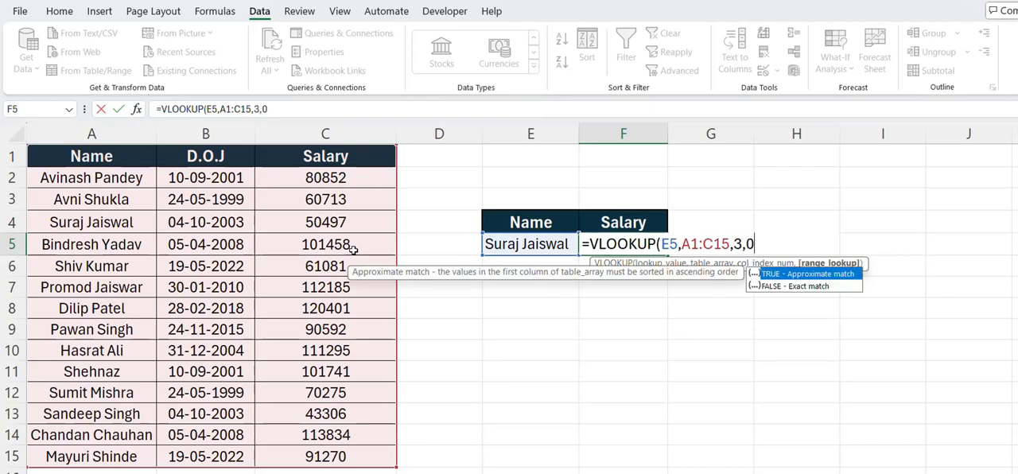
pyautogui.write(')')
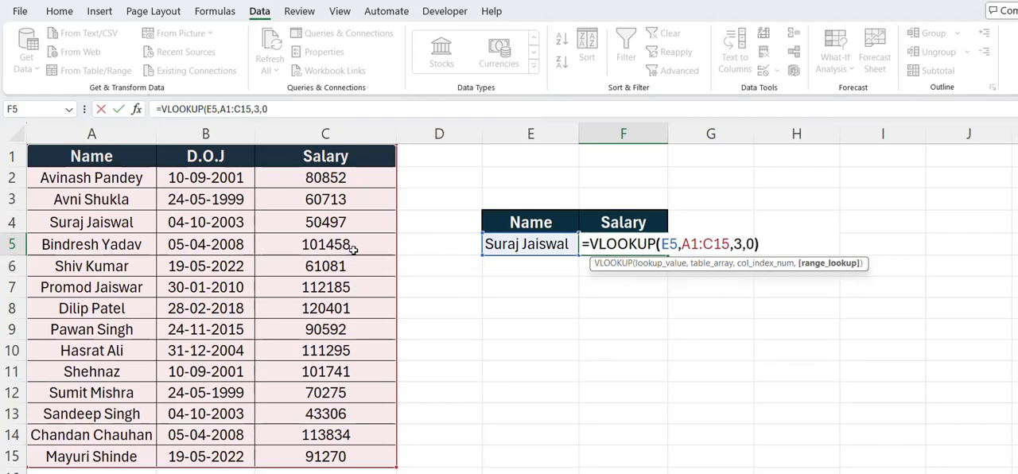
pyautogui.press('Return')
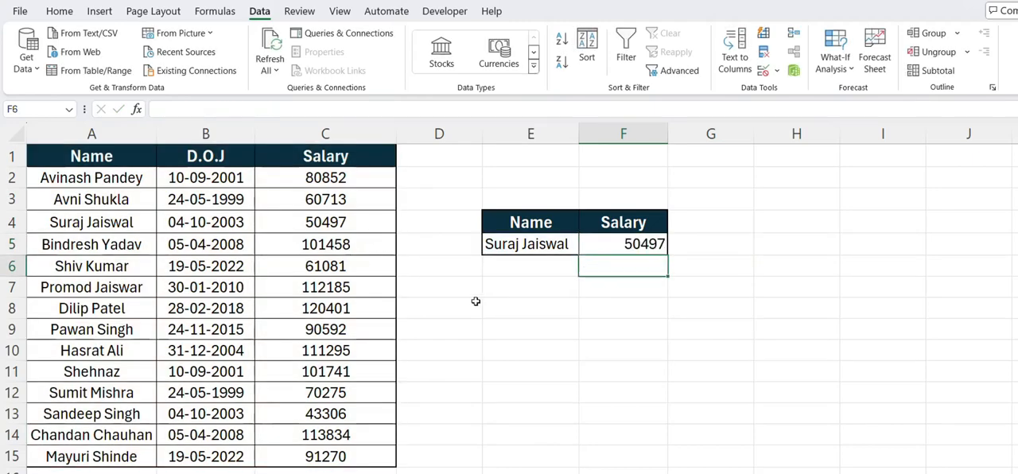
# Step: Compare the salary returned in F5 with the matching employee's record in row 4 of the source table
pyautogui.click(513, 246)
pyautogui.click(618, 245)
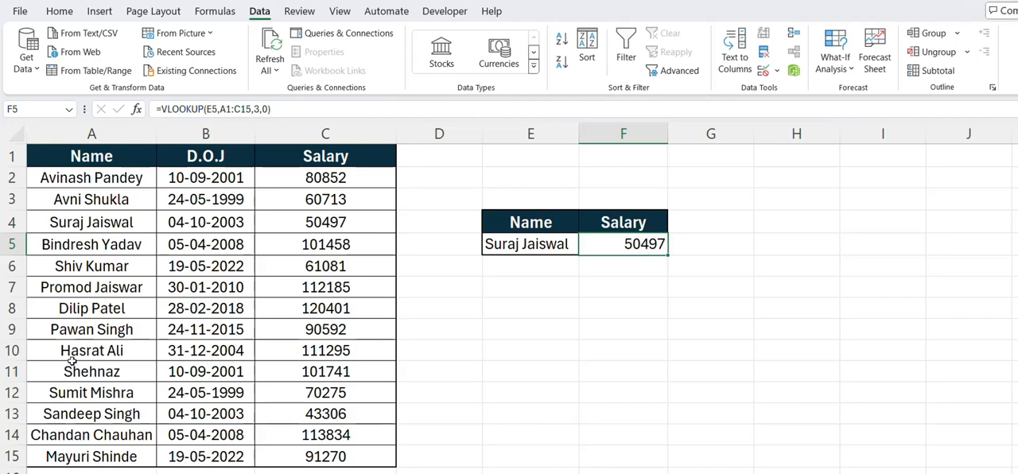
pyautogui.click(103, 225)
pyautogui.moveTo(103, 226); pyautogui.dragTo(314, 220)
pyautogui.click(314, 221)
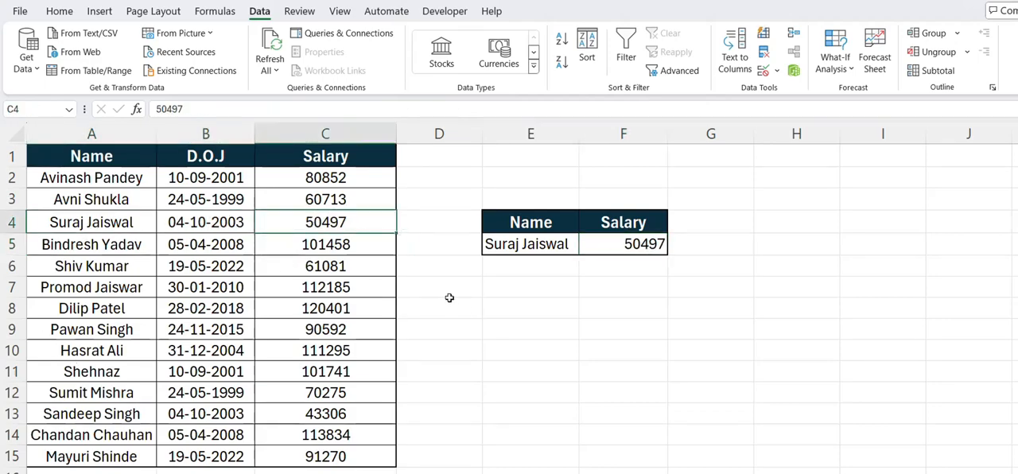
# Step: Switch the dropdown in cell E5 to the employee listed in A8
pyautogui.click(518, 248)
pyautogui.click(585, 248)
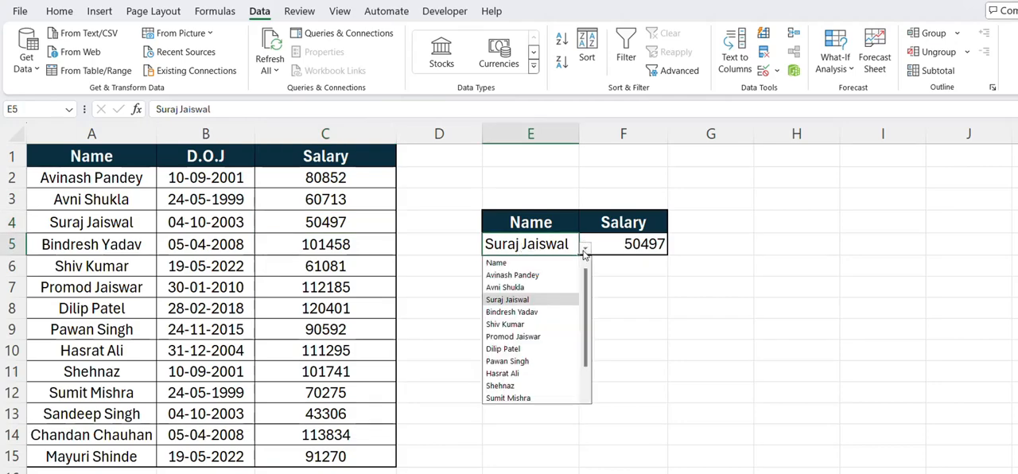
pyautogui.click(523, 349)
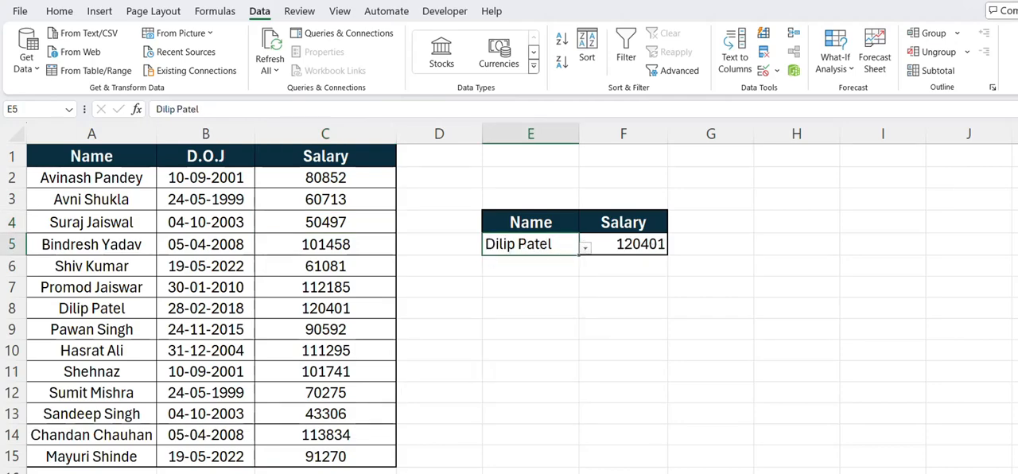
# Step: Check the salary returned in F5 against the selected employee's record in row 8 of the source table
pyautogui.click(621, 244)
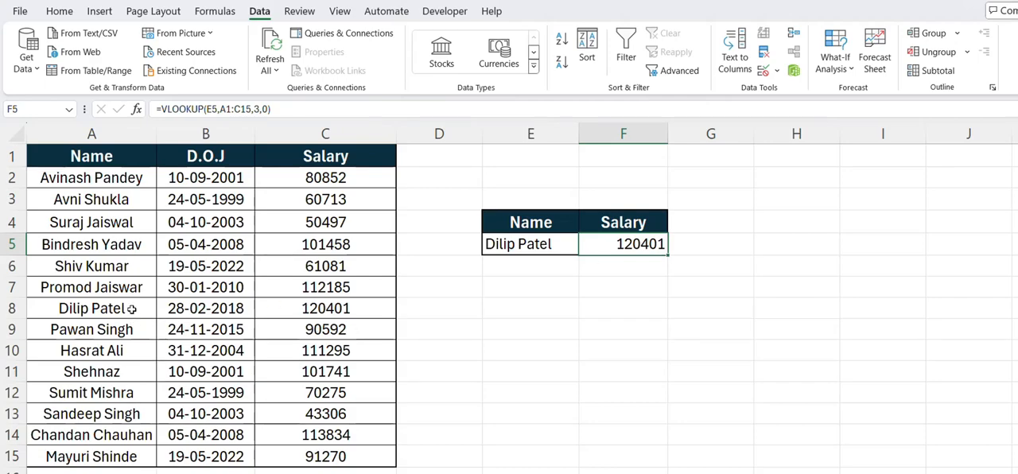
pyautogui.moveTo(132, 314); pyautogui.dragTo(306, 305)
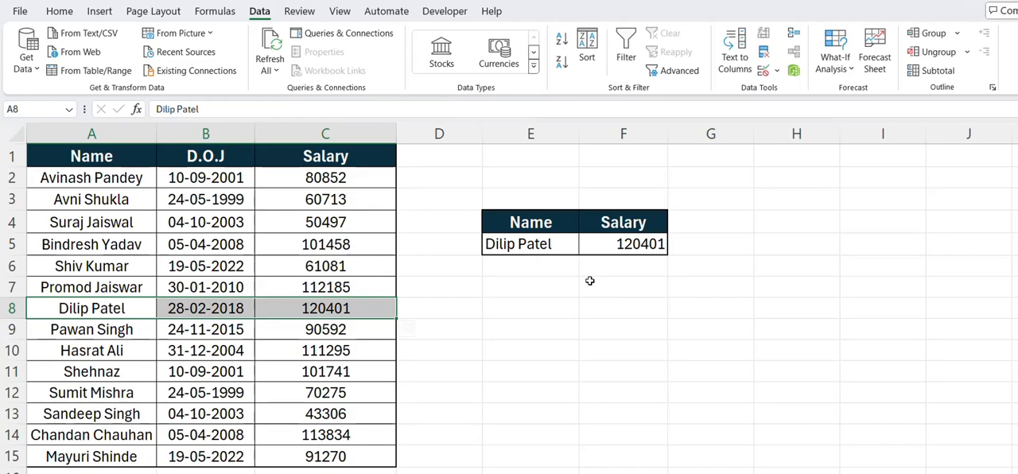
pyautogui.click(593, 249)
# Step: Middle-align and horizontally center the contents of lookup cells E5:F5
pyautogui.moveTo(544, 249); pyautogui.dragTo(590, 248)
pyautogui.click(59, 13)
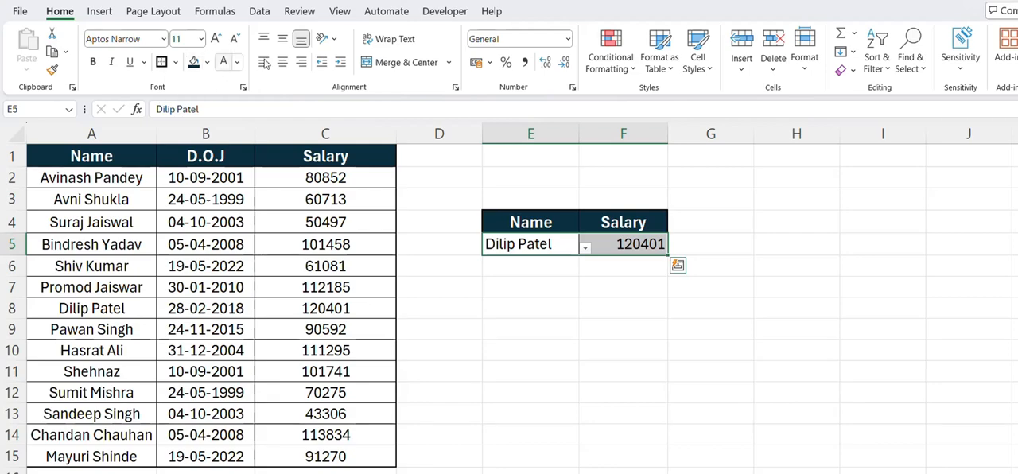
pyautogui.click(282, 38)
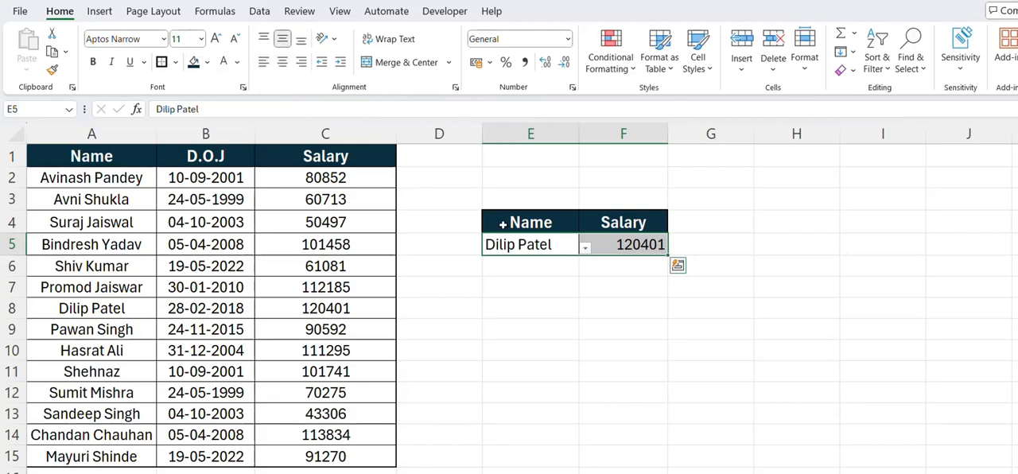
pyautogui.click(282, 62)
# Step: Apply the Currency number format to the salary in F5 and autofit the width of column F
pyautogui.click(628, 247)
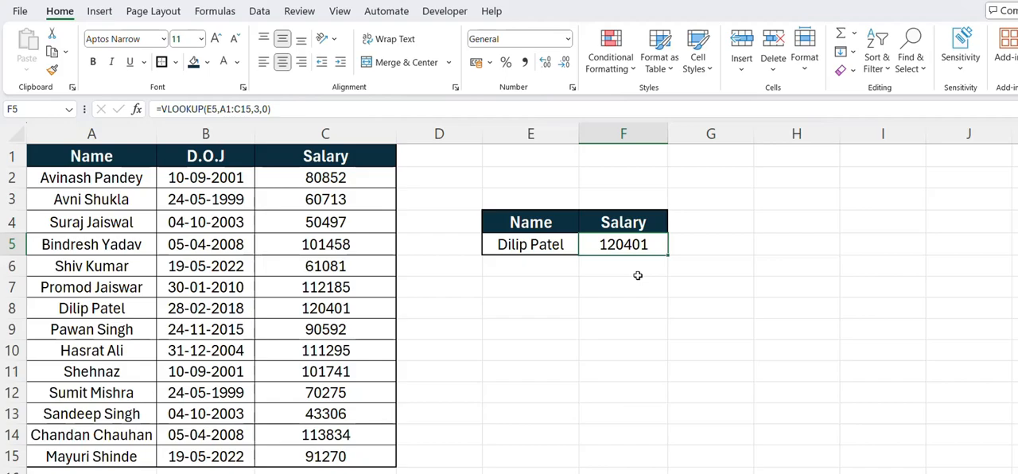
pyautogui.hotkey('ctrl', '1')
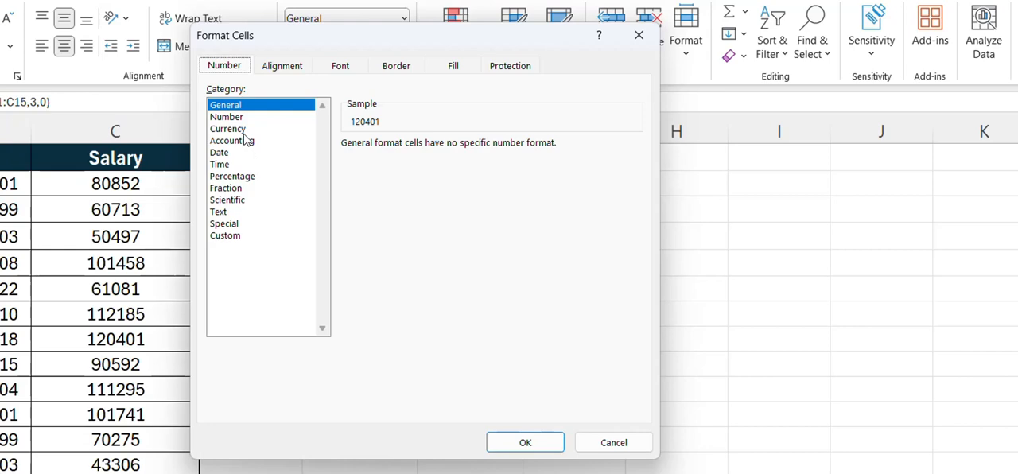
pyautogui.click(244, 132)
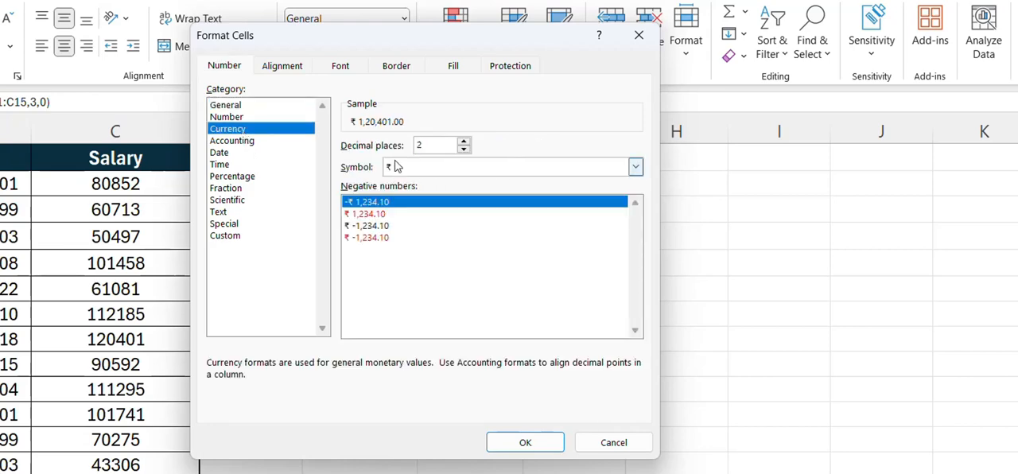
pyautogui.click(526, 442)
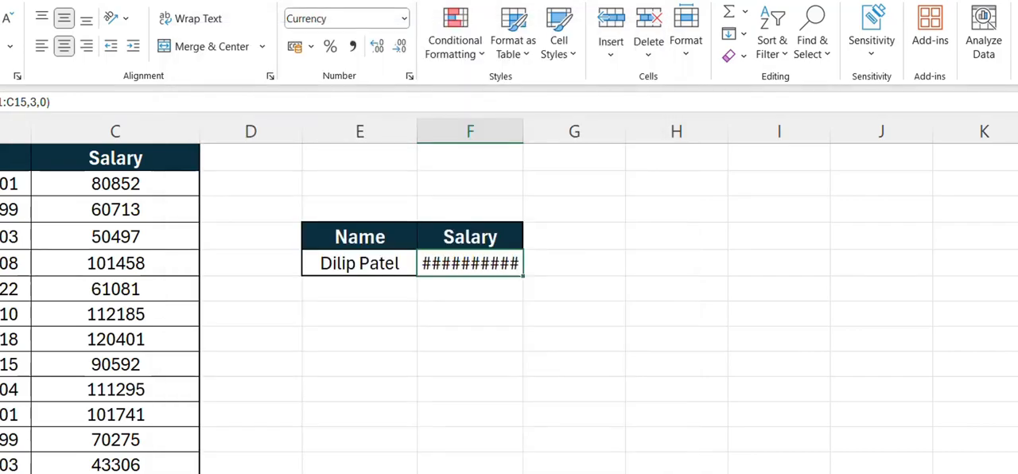
pyautogui.doubleClick(523, 131)
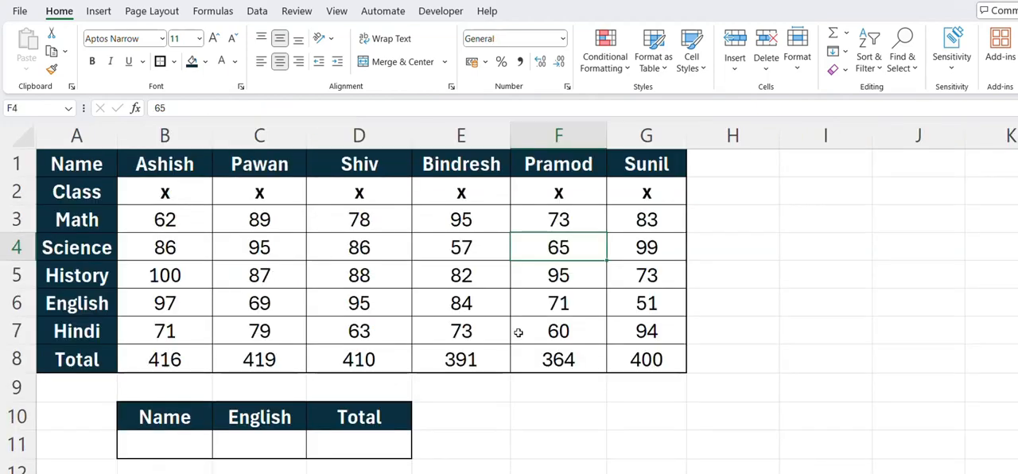
# Step: Examine the marks table in A1:G8 and the Name, English and Total headers of the lookup table in row 10
pyautogui.moveTo(80, 167); pyautogui.dragTo(636, 360)
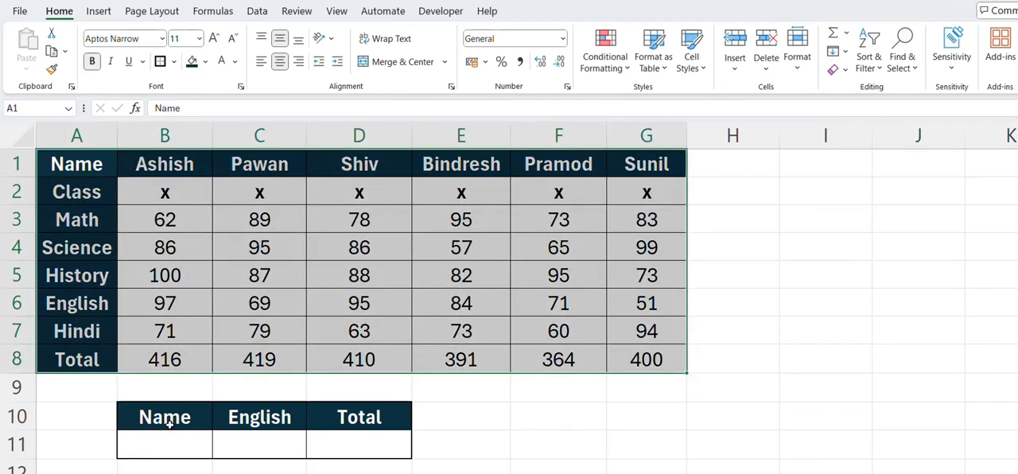
pyautogui.click(225, 422)
pyautogui.click(339, 420)
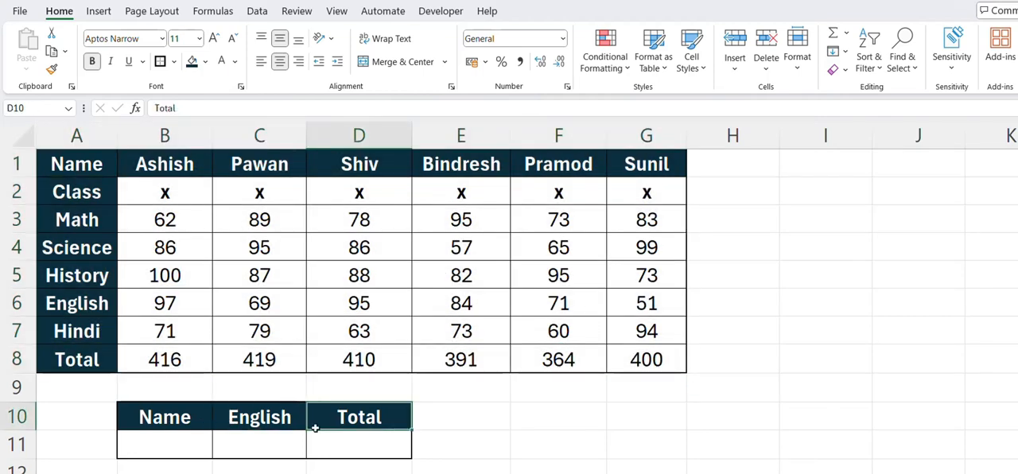
pyautogui.click(282, 438)
pyautogui.click(171, 441)
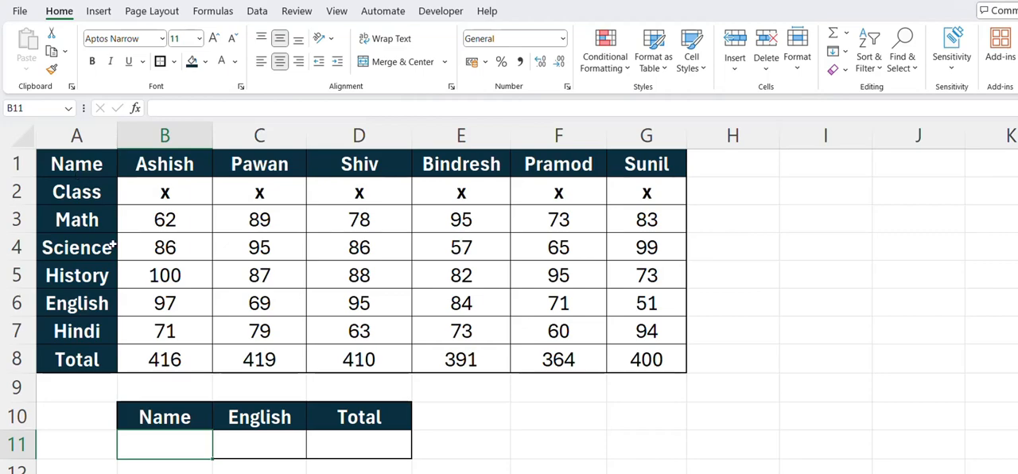
# Step: Examine the horizontal layout of the marks table, with headers down column A and each record running across its row
pyautogui.moveTo(72, 167); pyautogui.dragTo(209, 165)
pyautogui.click(166, 191)
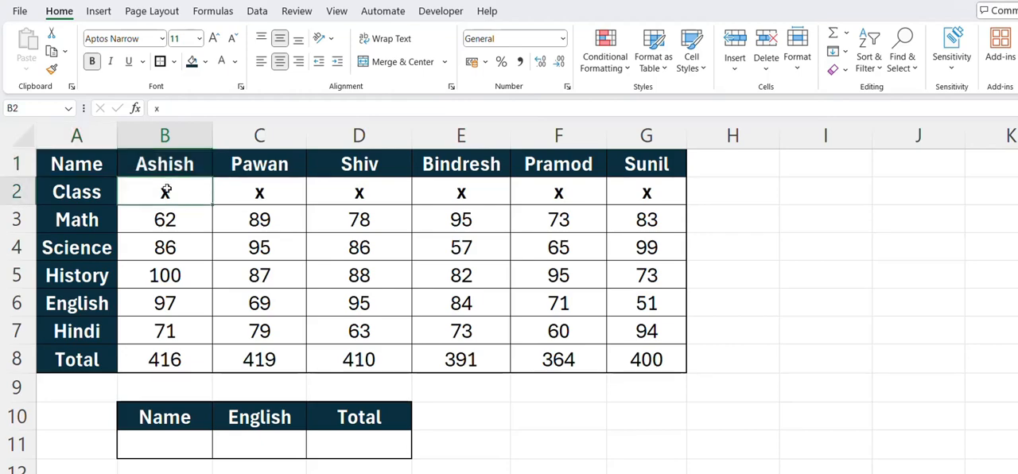
pyautogui.moveTo(83, 162); pyautogui.dragTo(75, 355)
pyautogui.click(65, 170)
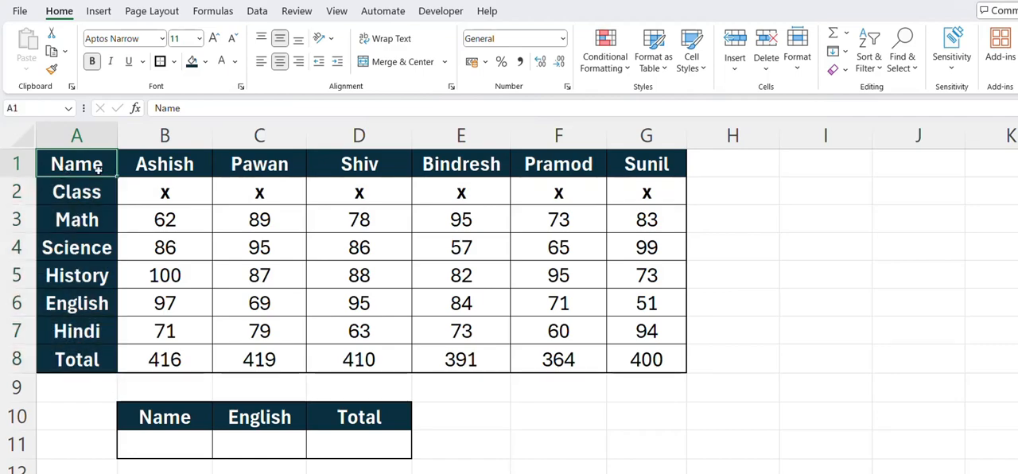
pyautogui.click(148, 164)
pyautogui.moveTo(148, 164); pyautogui.dragTo(636, 180)
pyautogui.moveTo(91, 187); pyautogui.dragTo(586, 195)
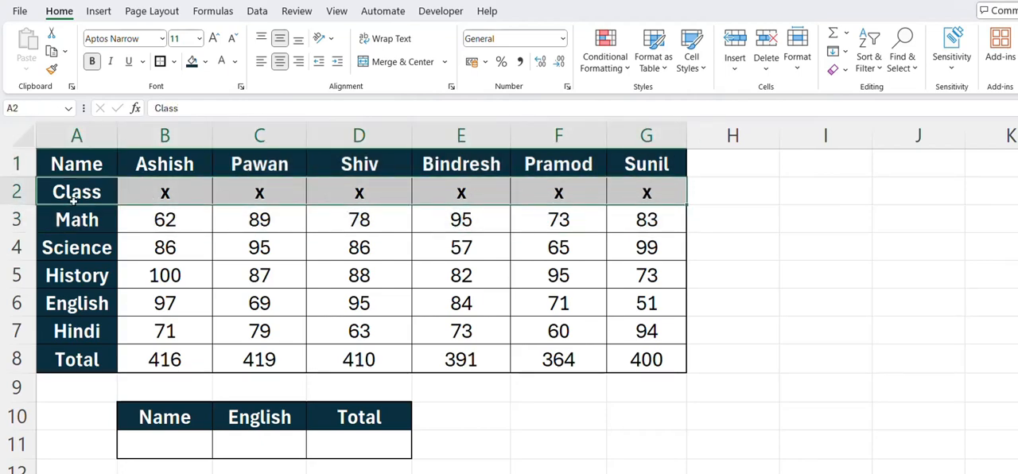
pyautogui.click(105, 226)
pyautogui.moveTo(105, 225); pyautogui.dragTo(628, 223)
pyautogui.moveTo(85, 247); pyautogui.dragTo(630, 255)
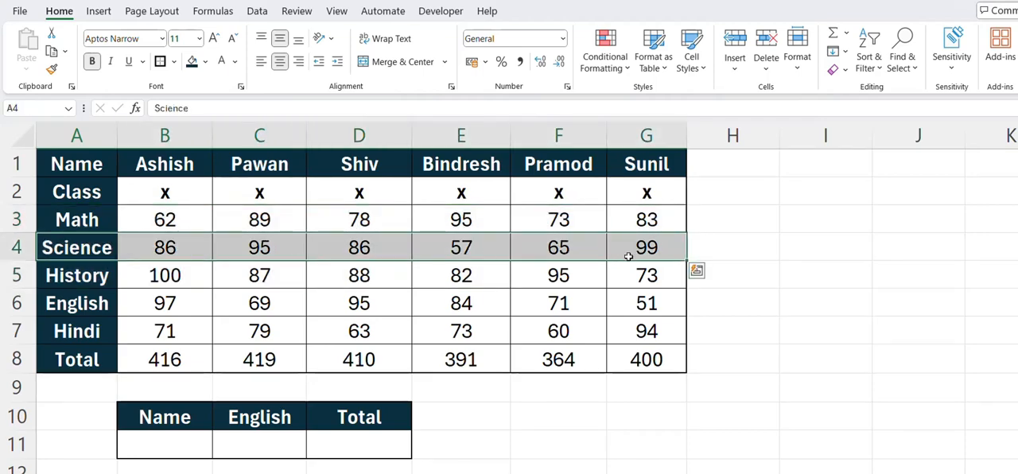
# Step: Add a list validation dropdown to B11 with source =$B$1:$G$1 and choose the student named in C1
pyautogui.click(177, 447)
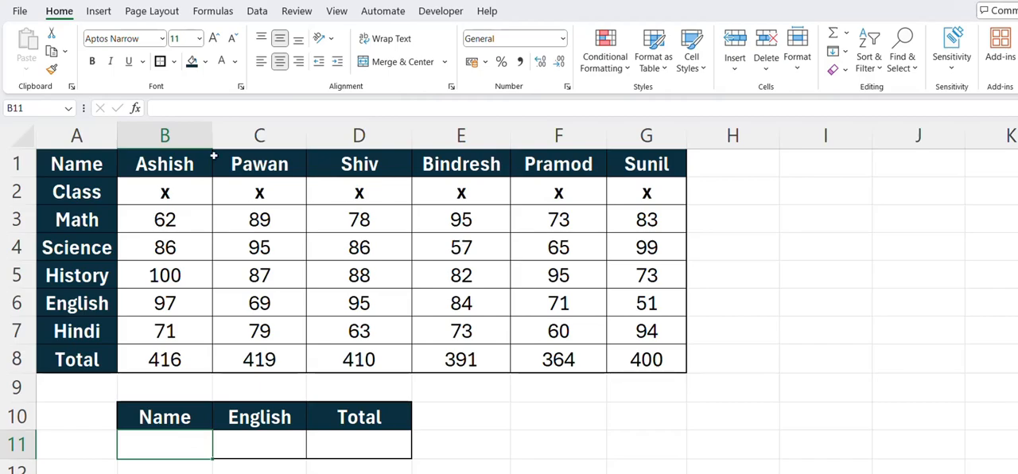
pyautogui.click(257, 12)
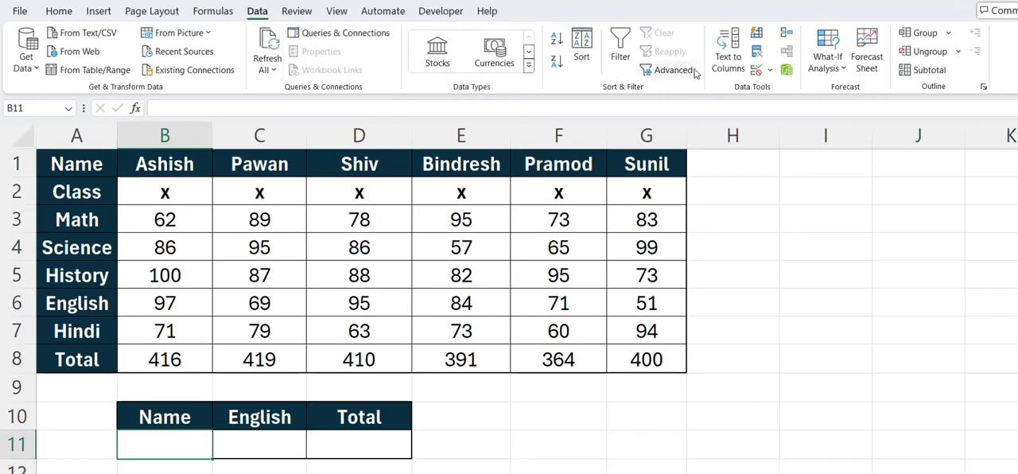
pyautogui.click(756, 69)
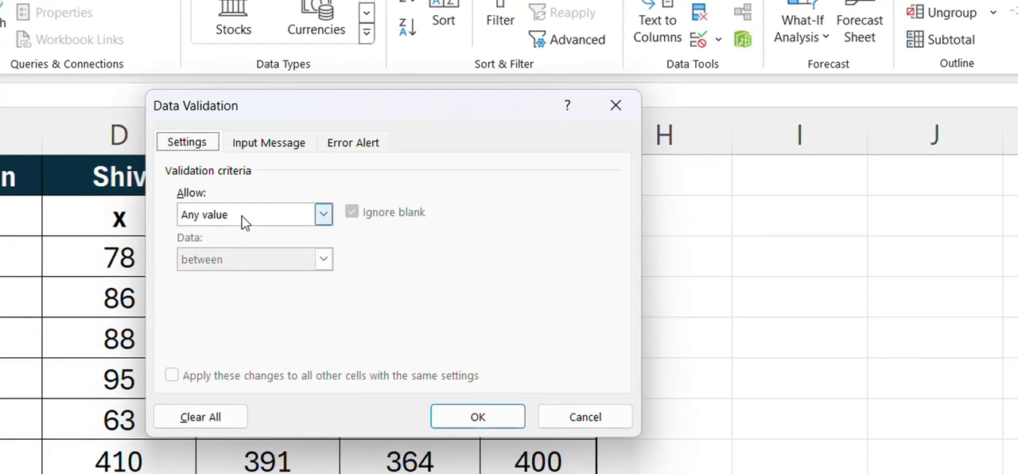
pyautogui.click(338, 210)
pyautogui.click(242, 273)
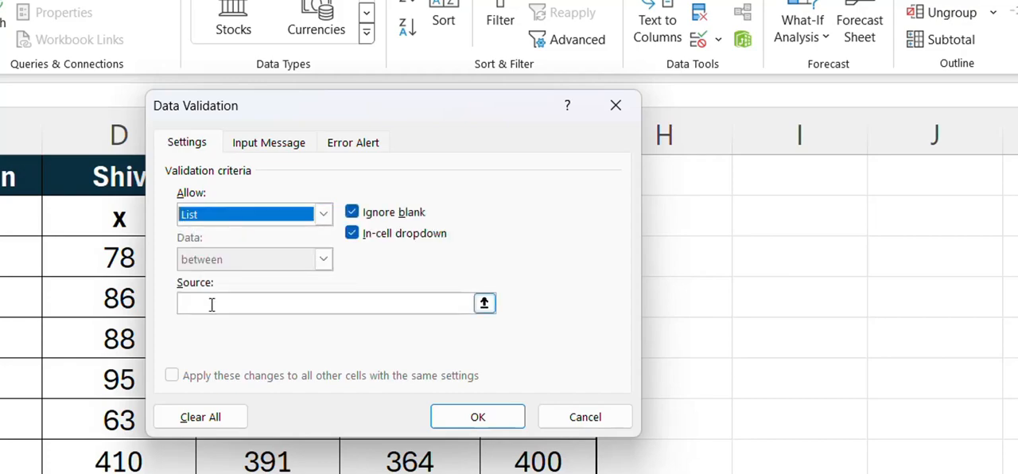
pyautogui.click(211, 305)
pyautogui.moveTo(4, 185); pyautogui.dragTo(862, 193)
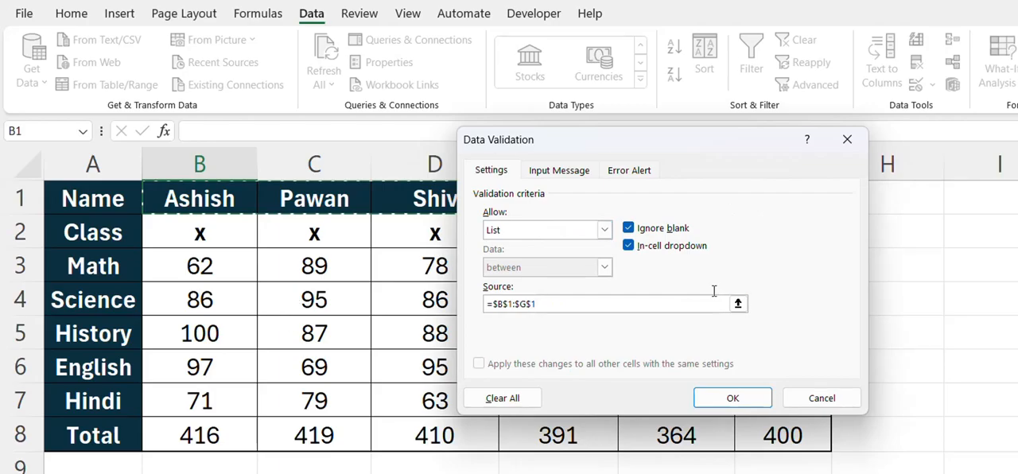
pyautogui.click(716, 397)
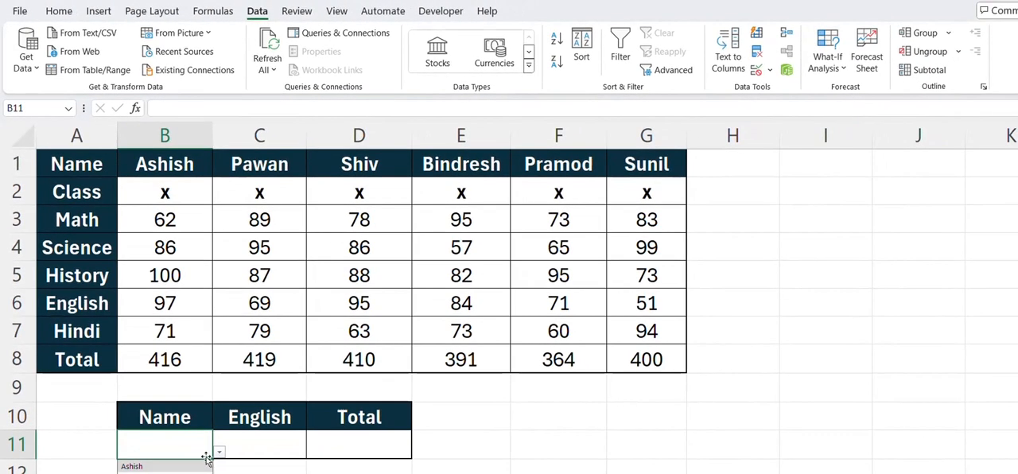
pyautogui.click(209, 455)
pyautogui.click(128, 443)
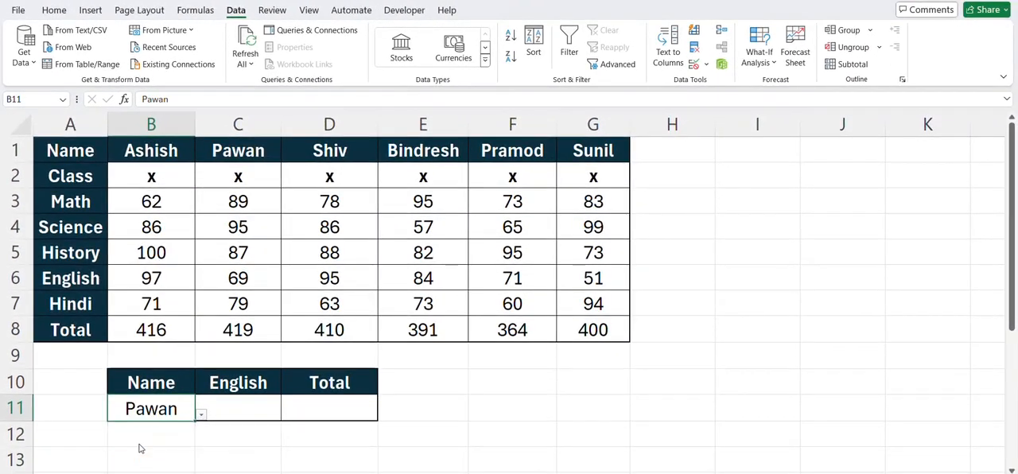
# Step: Enter the exact-match formula =HLOOKUP(B11,A1:G8,6,0) in C11 under English and check it against the mark in C6
pyautogui.click(239, 408)
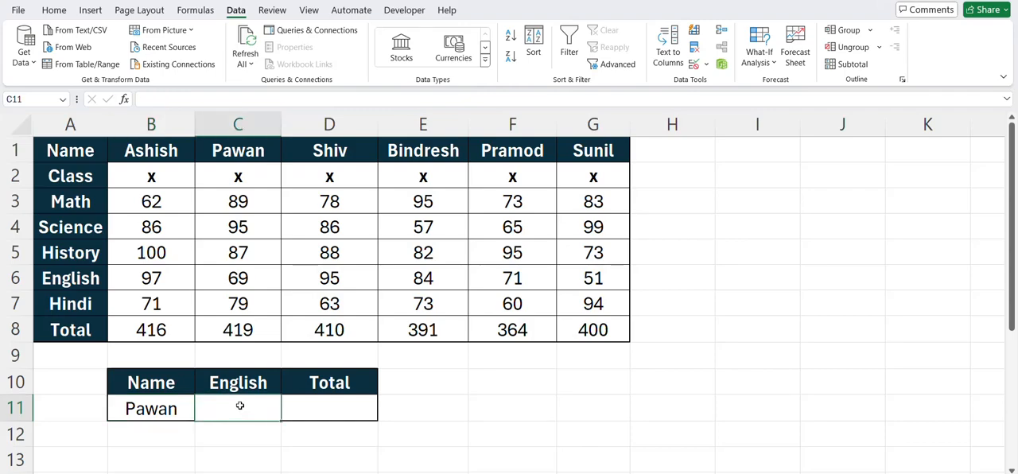
pyautogui.write('=hloo')
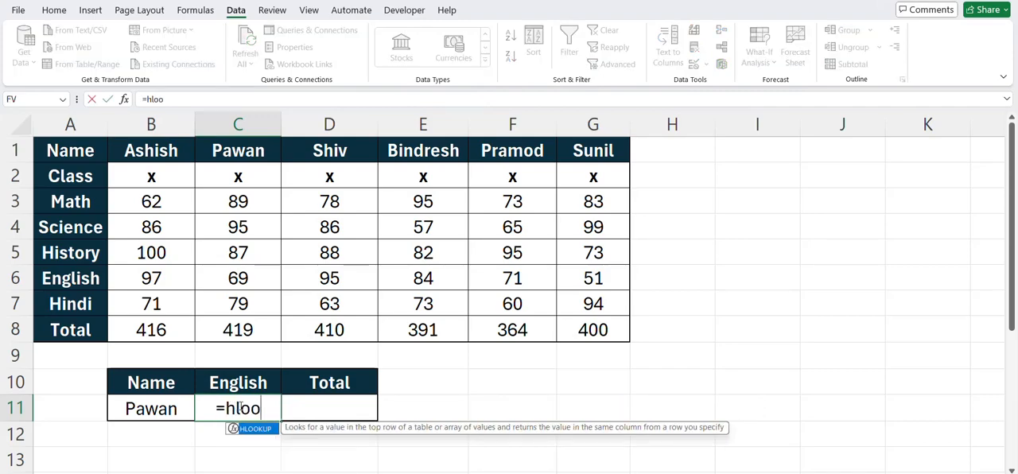
pyautogui.press('Tab')
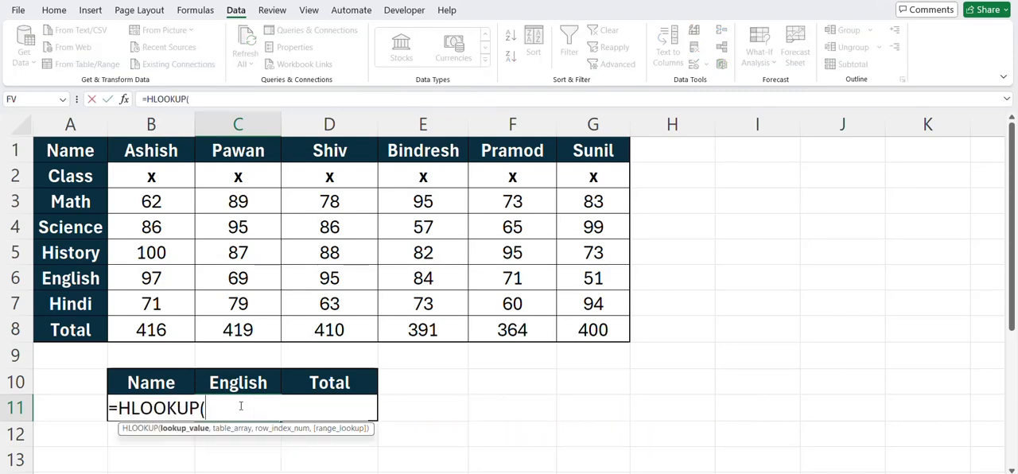
pyautogui.press('Left')
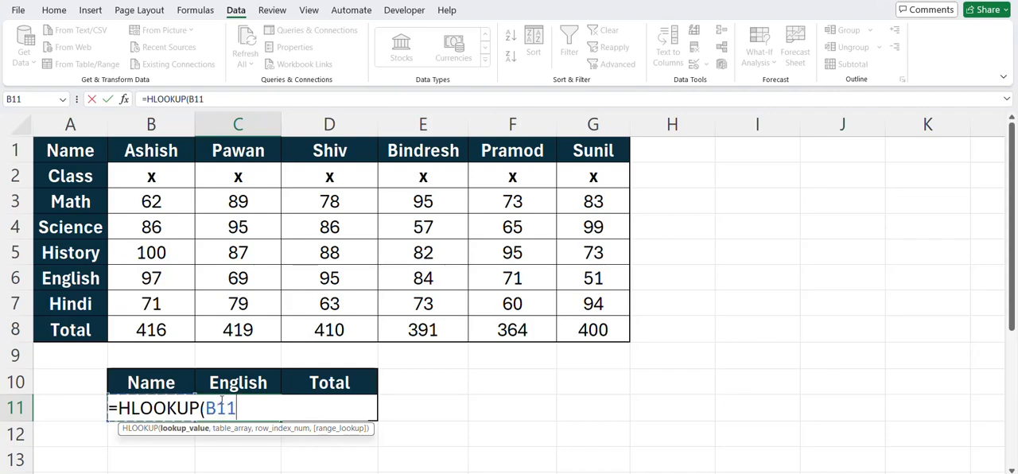
pyautogui.write(',')
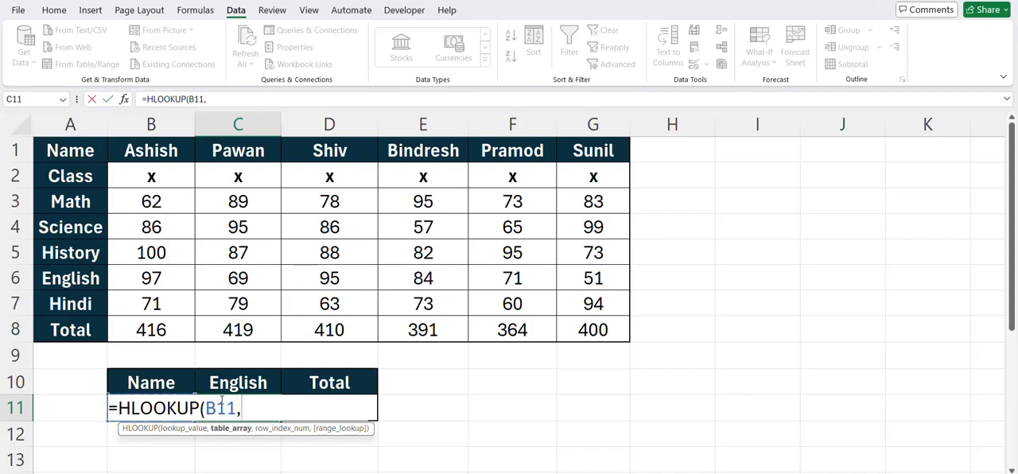
pyautogui.moveTo(55, 148); pyautogui.dragTo(574, 329)
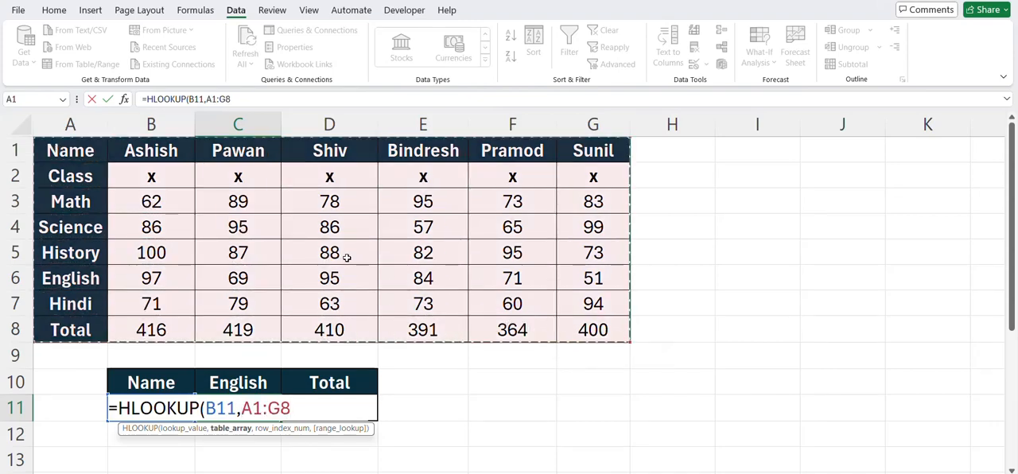
pyautogui.write(',')
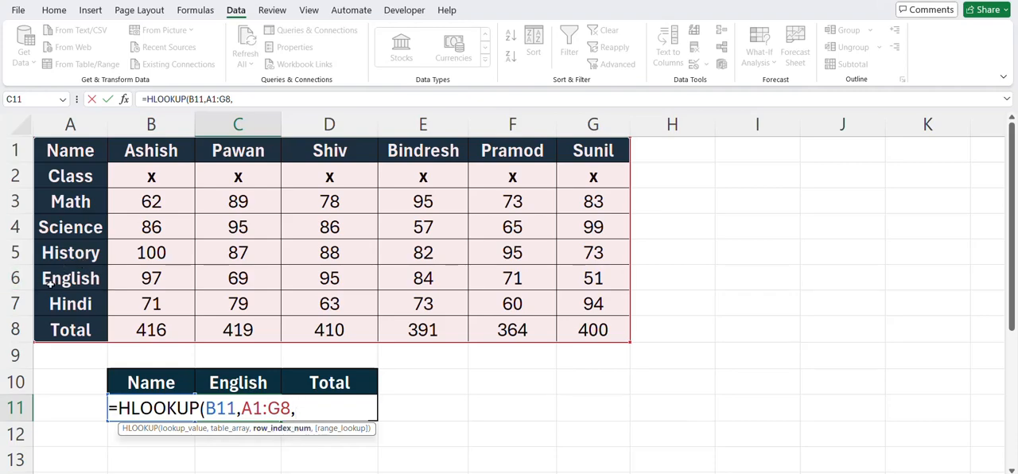
pyautogui.write('6,')
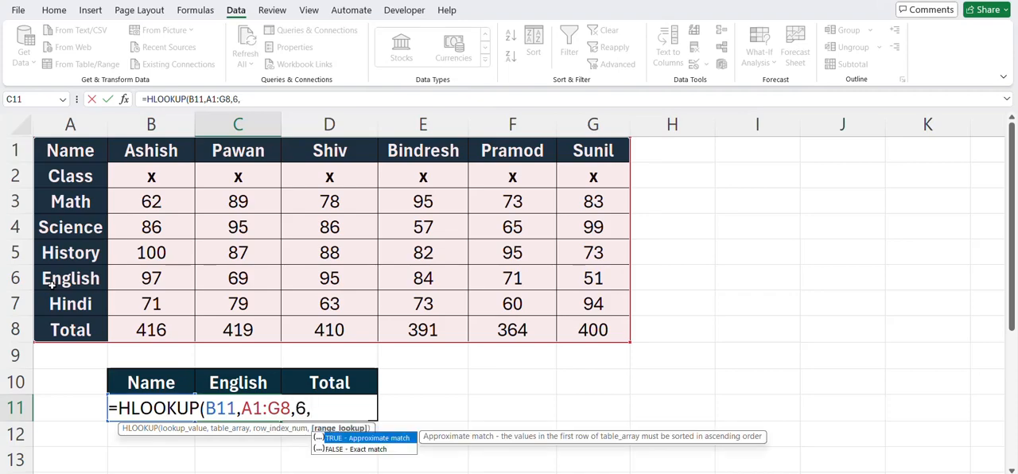
pyautogui.write('0')
pyautogui.press('Return')
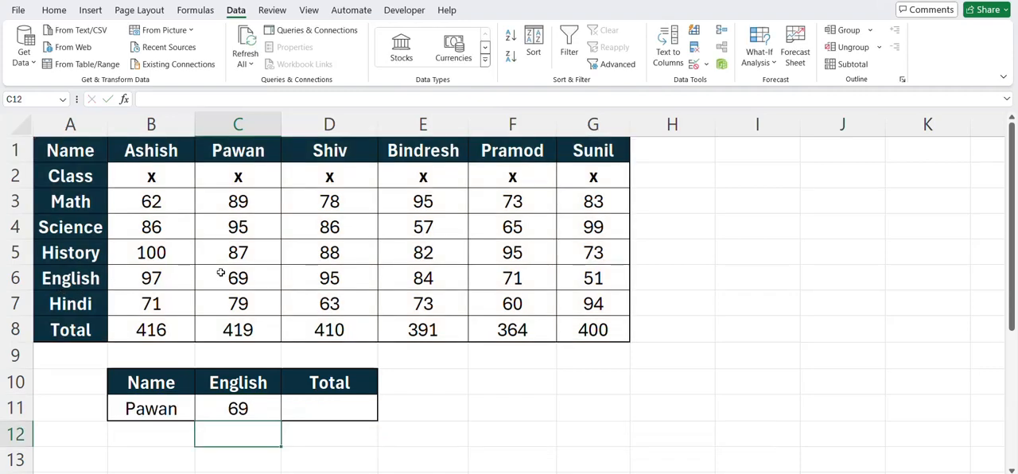
pyautogui.click(221, 272)
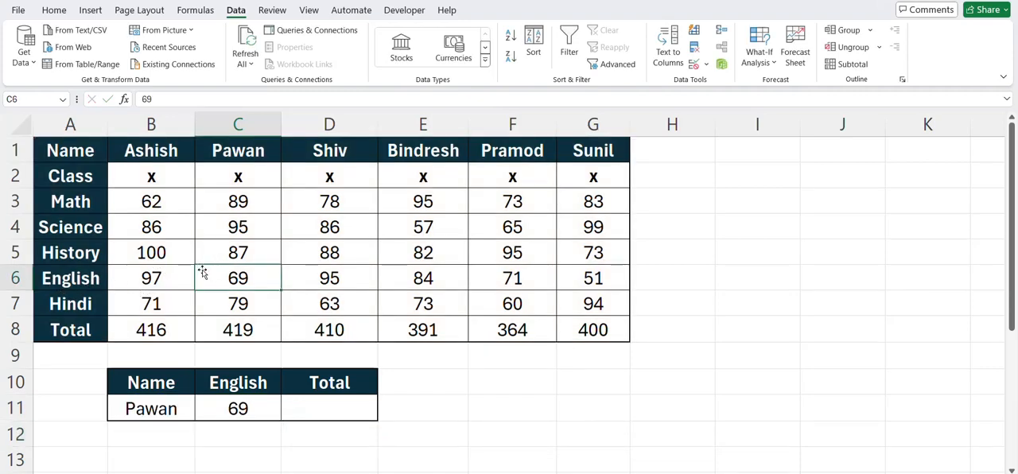
# Step: Enter the exact-match formula =HLOOKUP(B11,A1:G8,8,0) in D11 under Total and check it against the total in C8
pyautogui.click(307, 408)
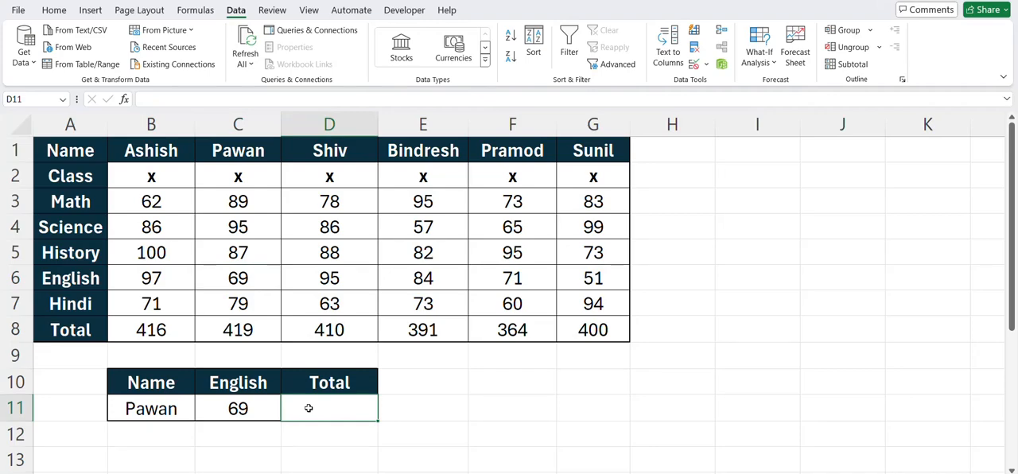
pyautogui.write('=hl')
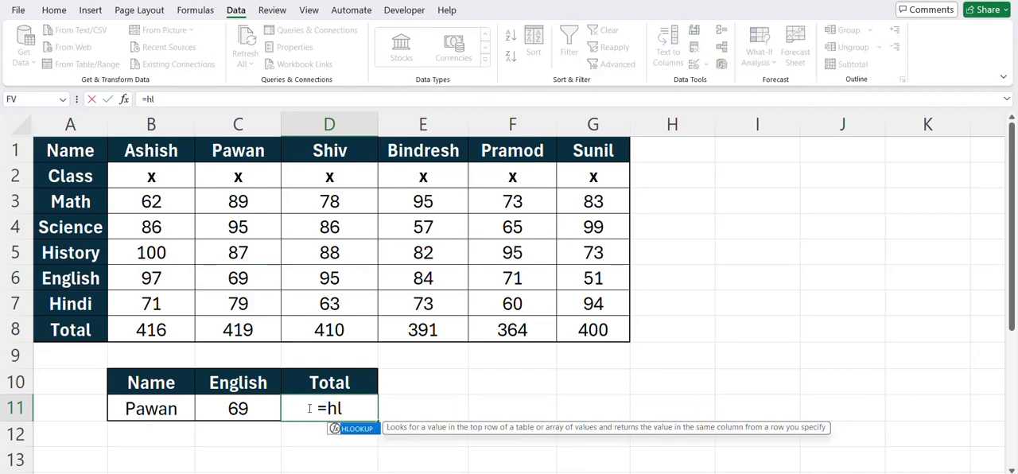
pyautogui.press('Tab')
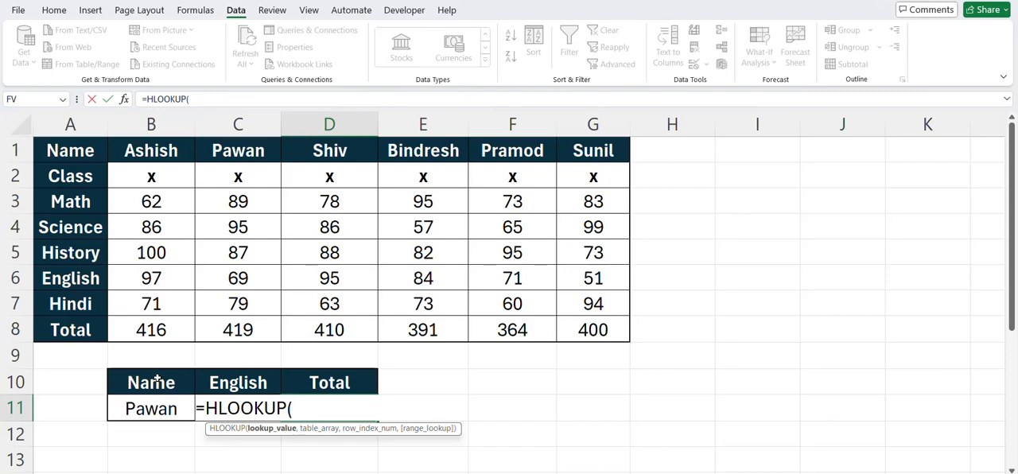
pyautogui.click(158, 407)
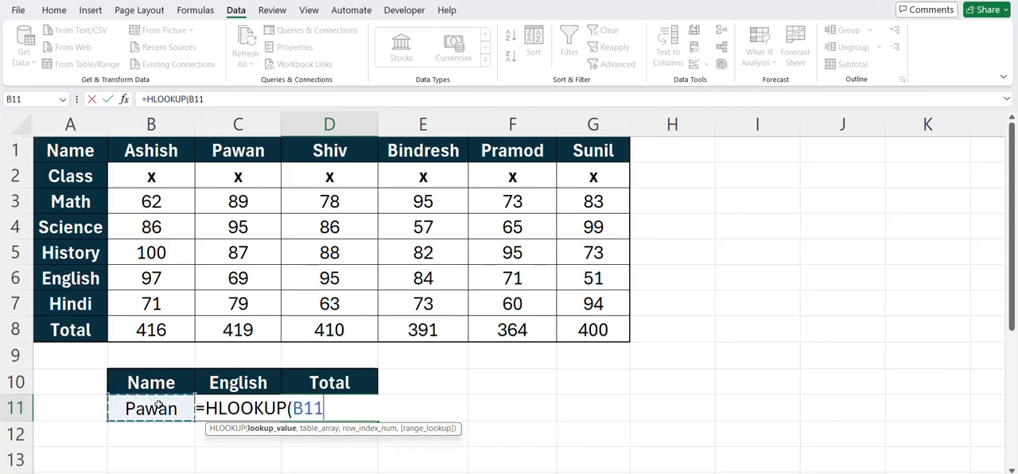
pyautogui.write(',')
pyautogui.moveTo(73, 146); pyautogui.dragTo(584, 330)
pyautogui.write(',')
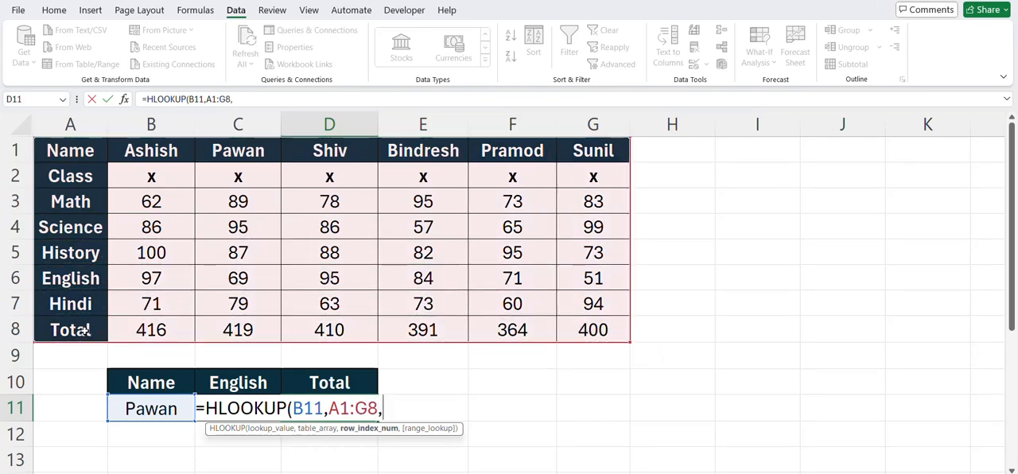
pyautogui.write('8,0')
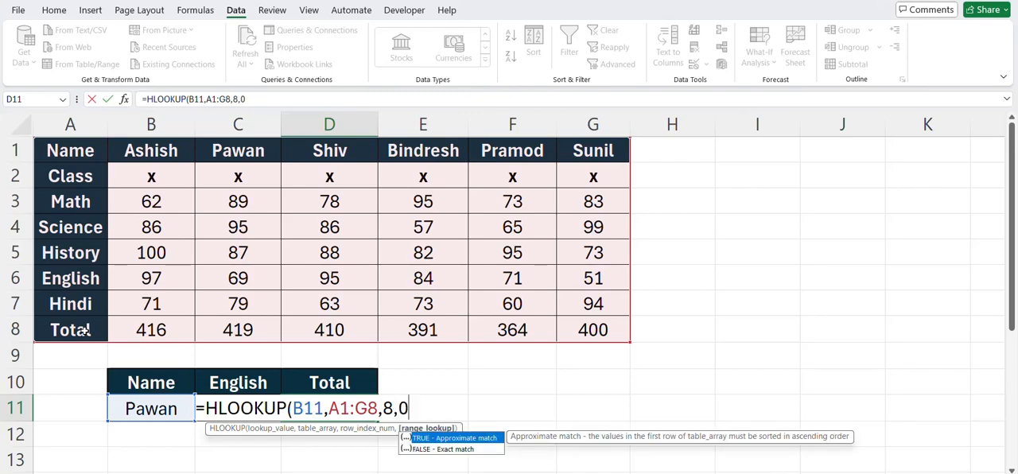
pyautogui.press('Return')
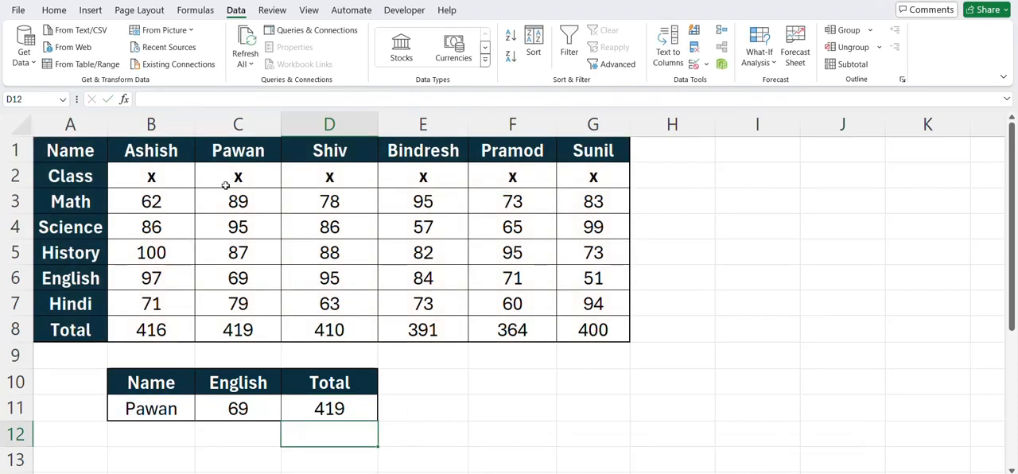
pyautogui.click(247, 328)
# Step: Choose the student named in F1 from the B11 dropdown and check the English and Total results against F6 and F8
pyautogui.click(169, 407)
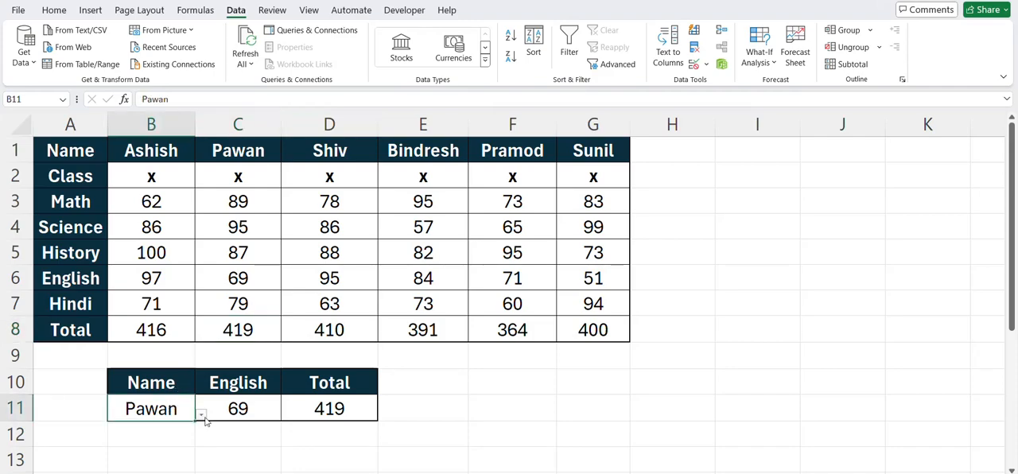
pyautogui.click(202, 415)
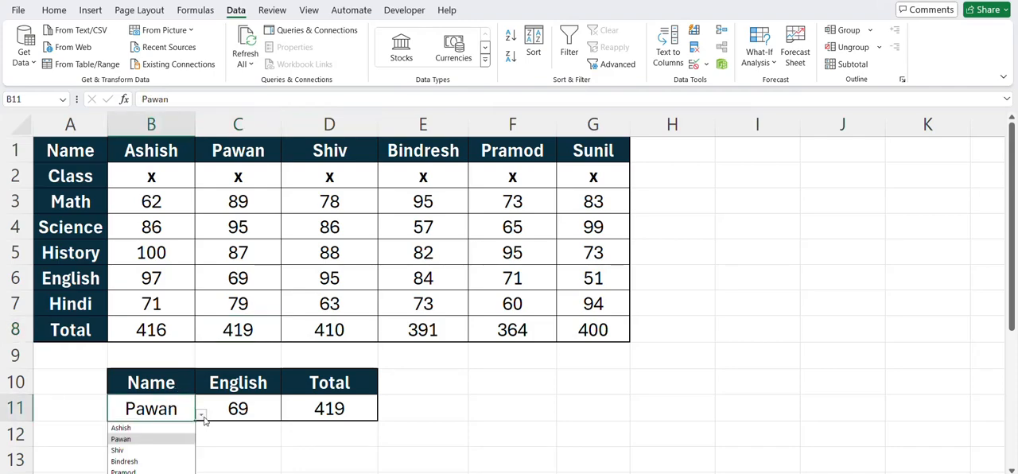
pyautogui.click(151, 471)
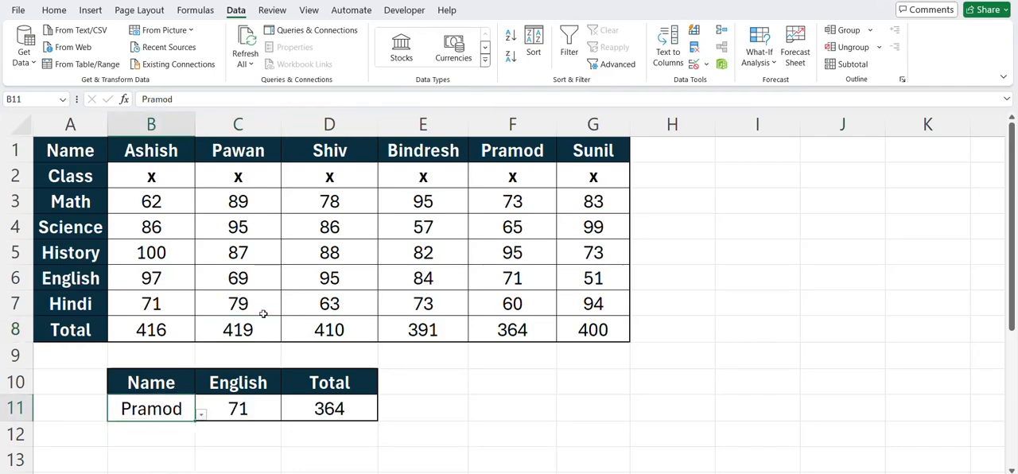
pyautogui.click(519, 284)
pyautogui.click(495, 337)
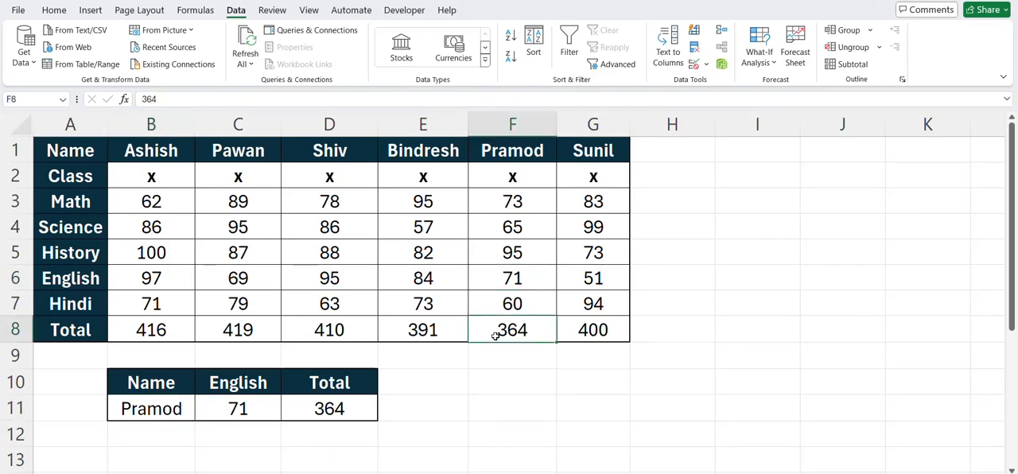